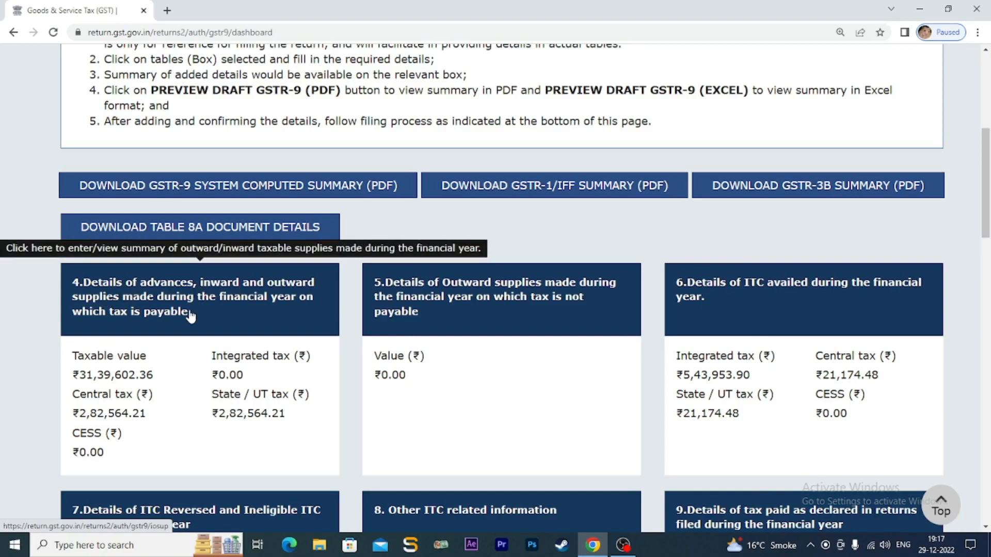
# Open Table 4 on advances, inward and outward taxable supplies and examine the B2C row's tax amounts and the totals below
pyautogui.click(187, 309)
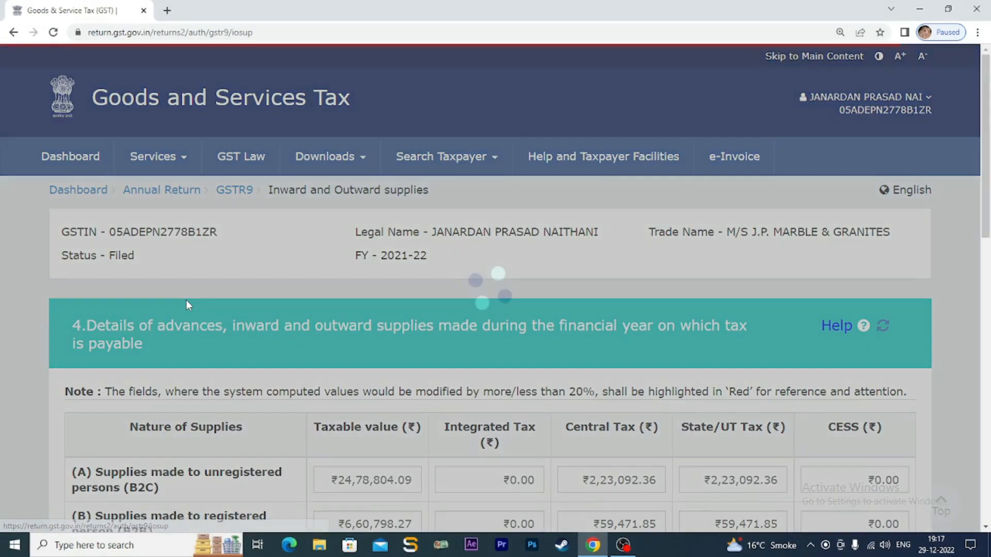
pyautogui.scroll(-3, 247, 374)
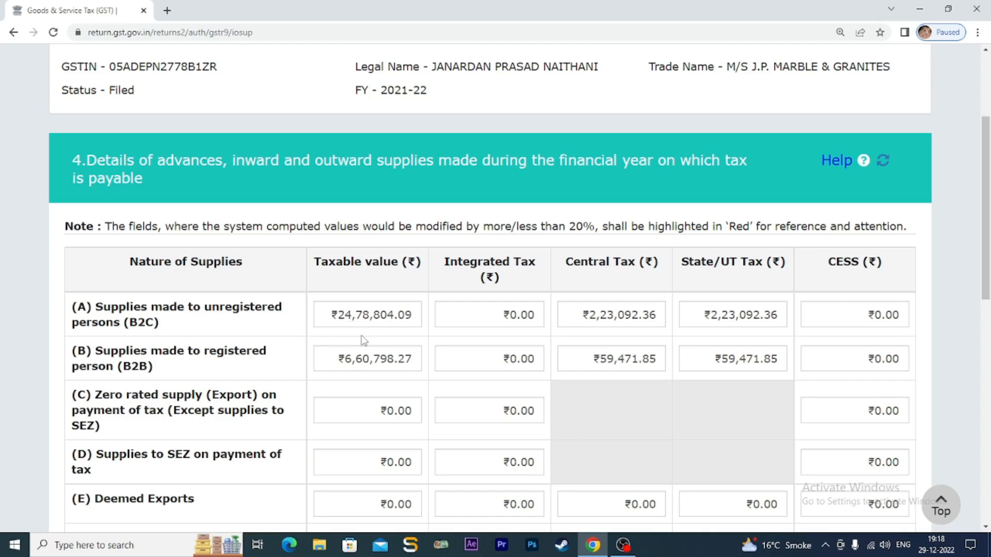
pyautogui.click(503, 315)
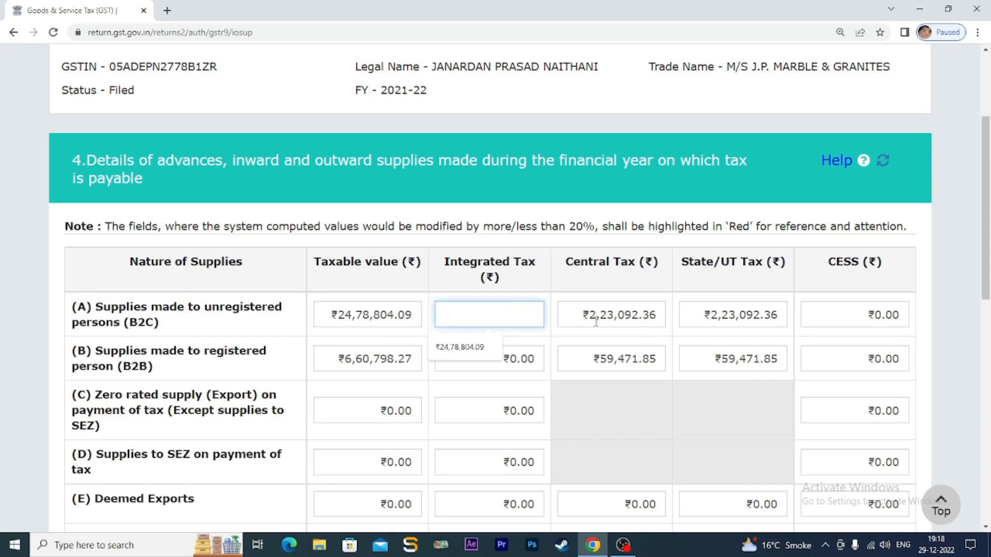
pyautogui.click(612, 314)
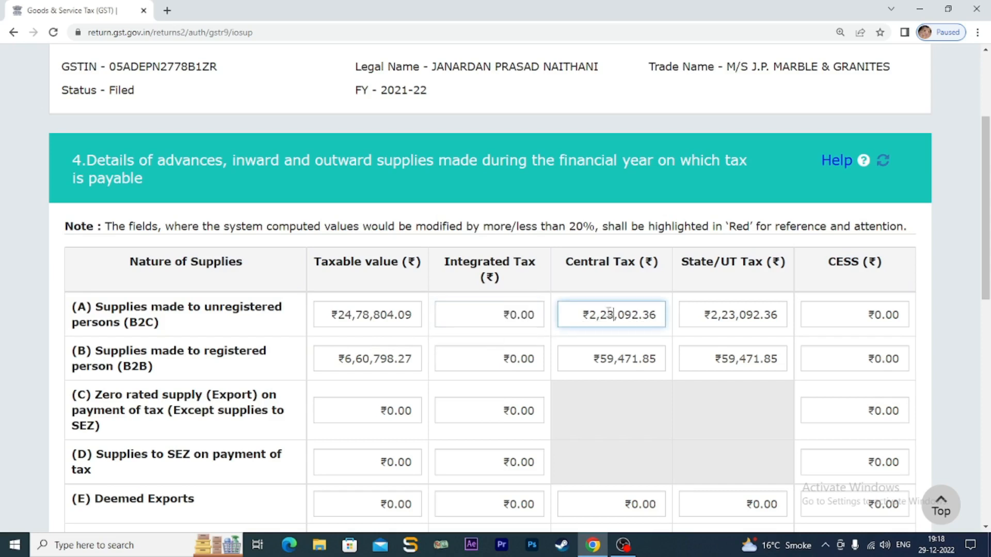
pyautogui.click(720, 313)
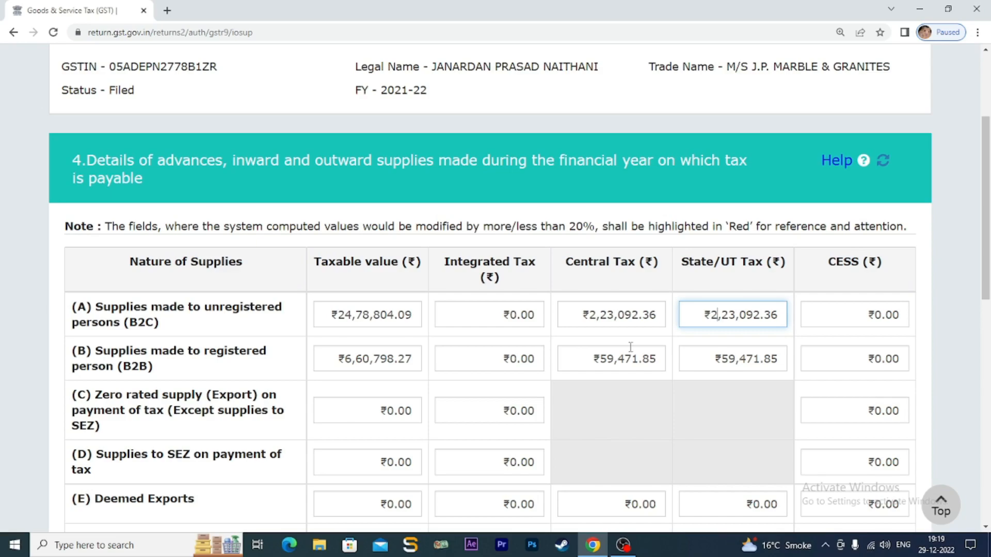
pyautogui.scroll(-10, 716, 467)
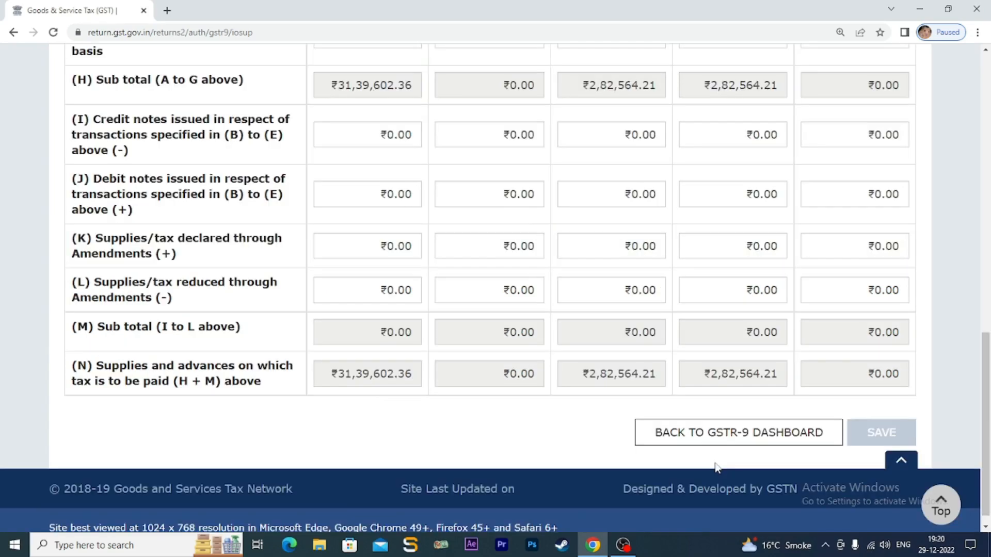
# Return to the GSTR-9 dashboard, download the GSTR-1/IFF summary PDF and open it to review the outward supply figures
pyautogui.click(706, 433)
pyautogui.scroll(-2, 696, 434)
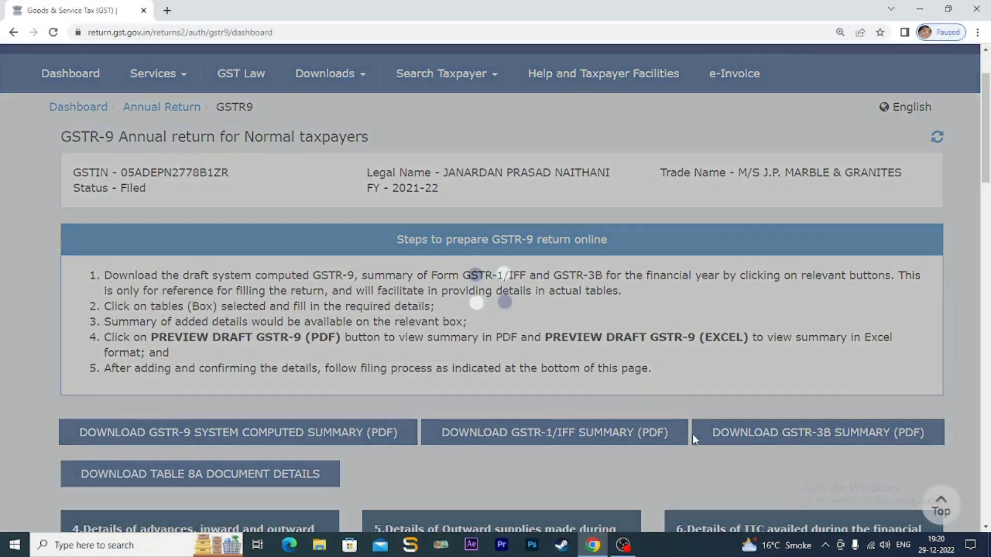
pyautogui.click(536, 440)
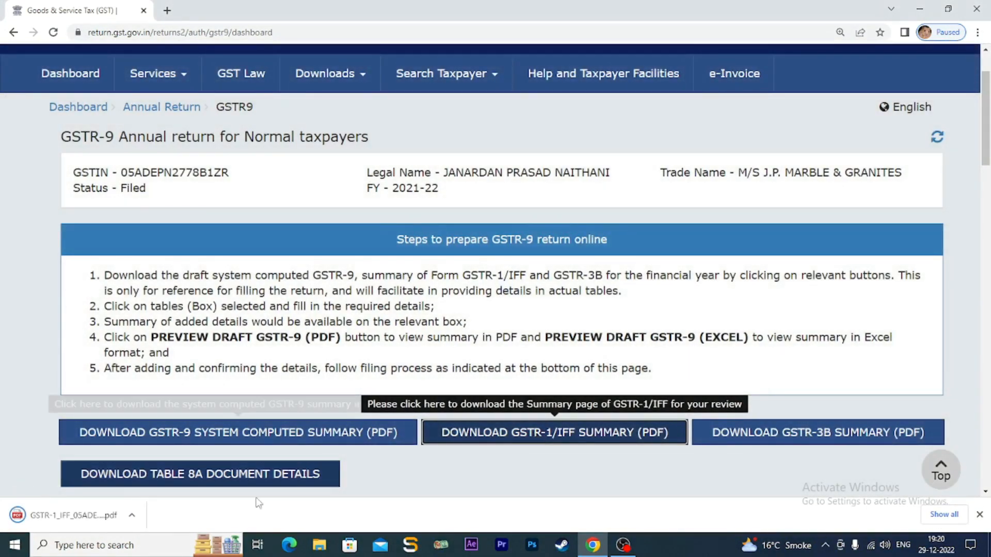
pyautogui.click(133, 515)
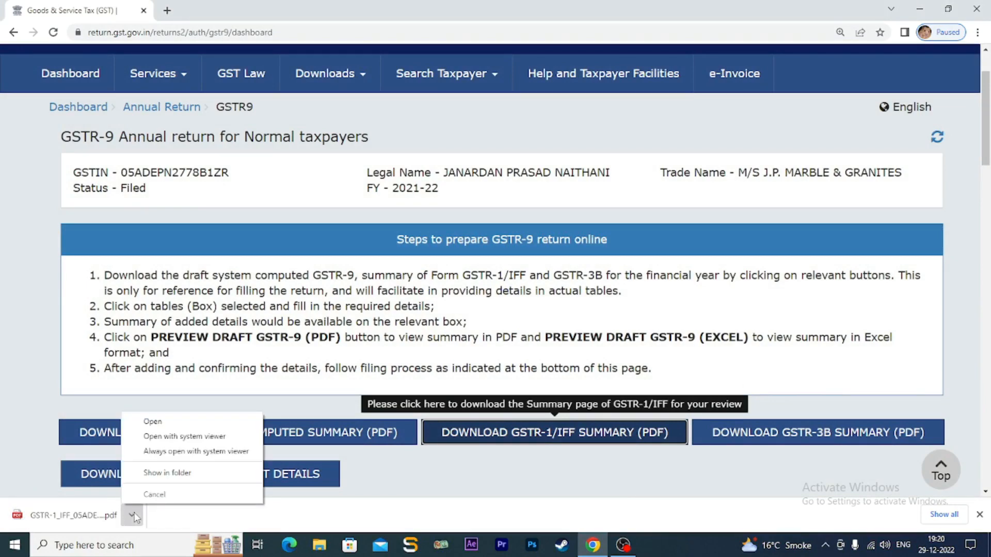
pyautogui.click(160, 422)
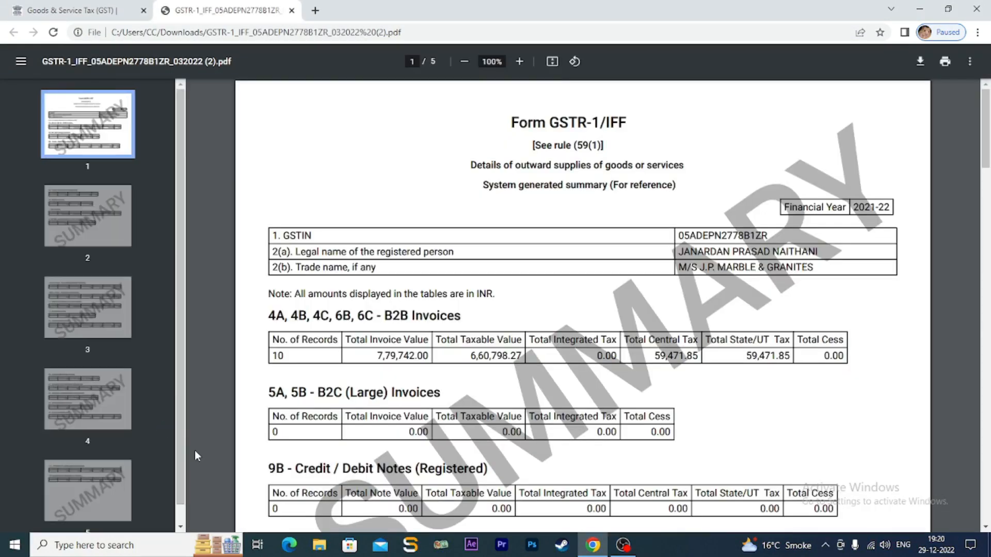
pyautogui.scroll(-5, 393, 425)
pyautogui.scroll(2, 392, 424)
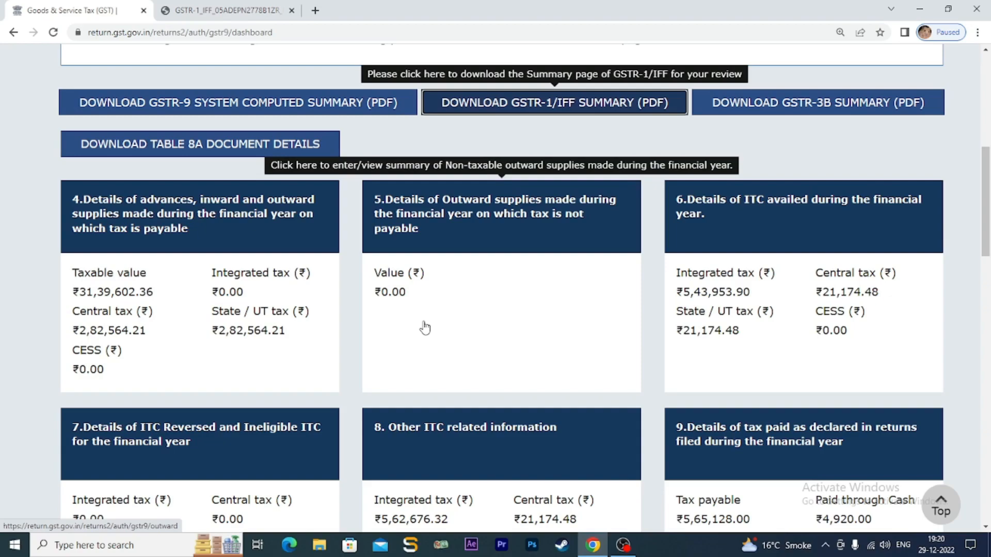
# Reopen Table 4 from the dashboard and examine the taxable value and integrated tax for supplies to unregistered persons (B2C)
pyautogui.click(212, 225)
pyautogui.scroll(-3, 526, 408)
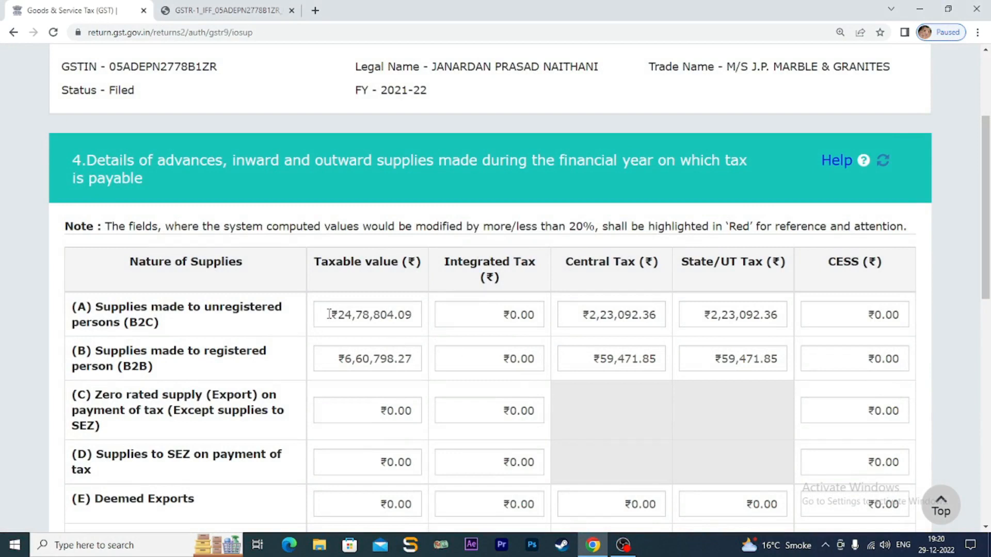
pyautogui.moveTo(329, 314); pyautogui.dragTo(415, 312)
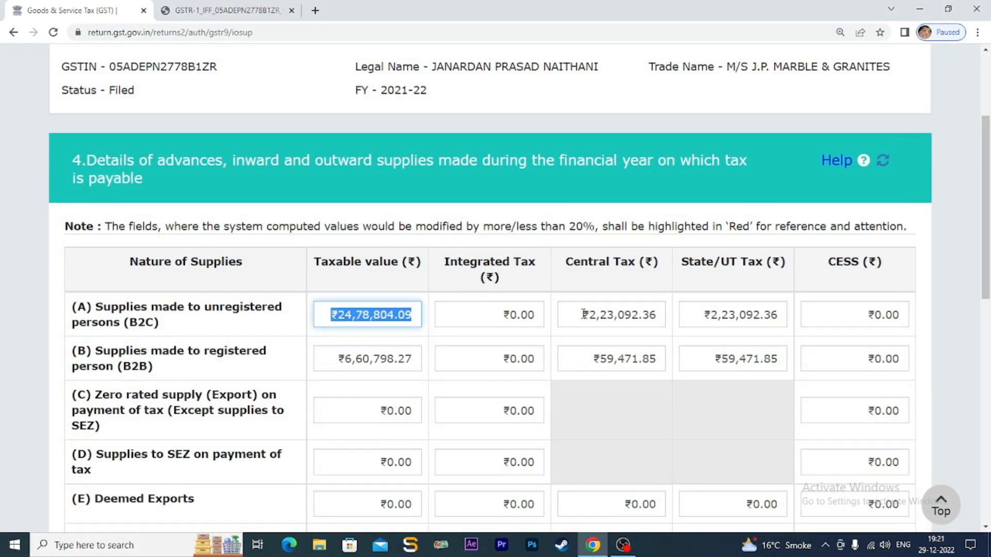
pyautogui.moveTo(582, 314)
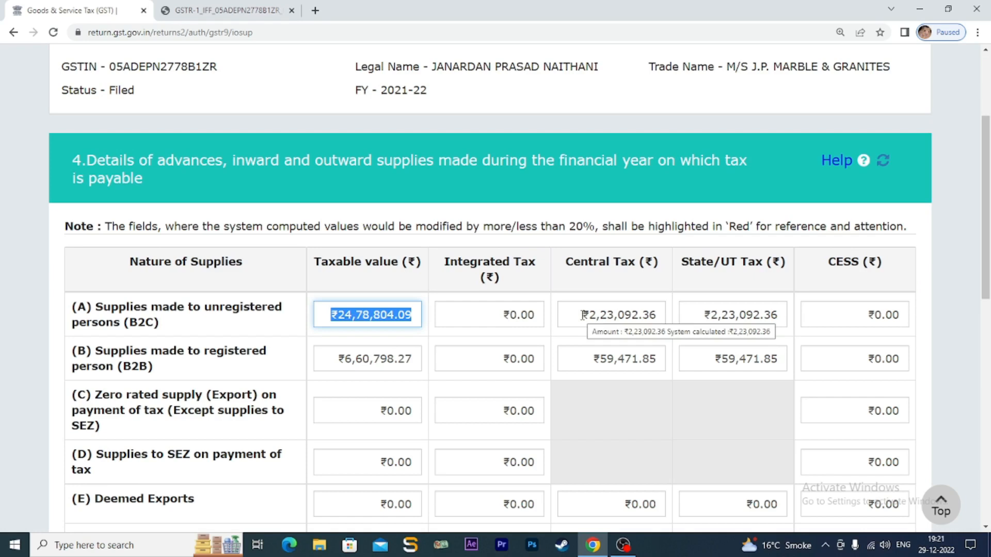
pyautogui.click(424, 339)
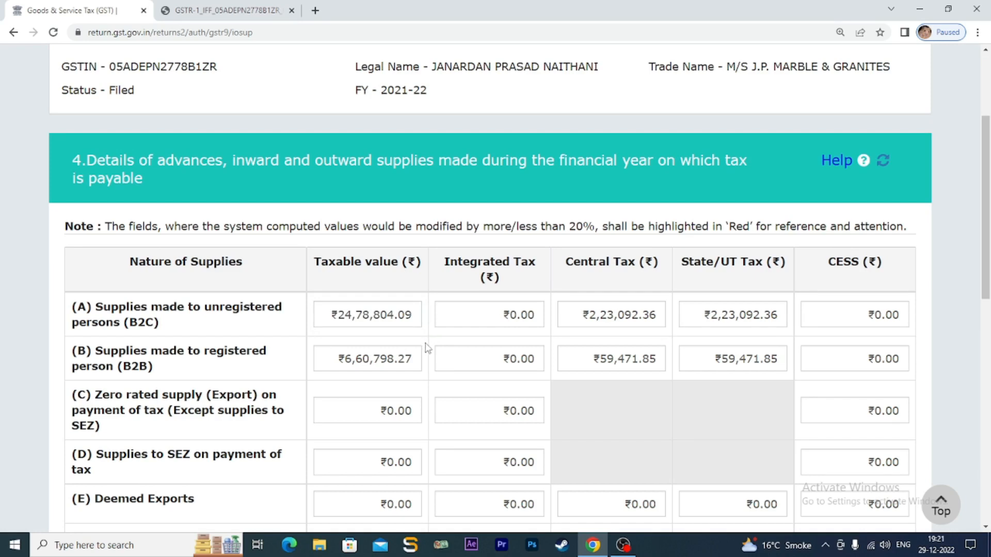
pyautogui.moveTo(332, 314); pyautogui.dragTo(414, 315)
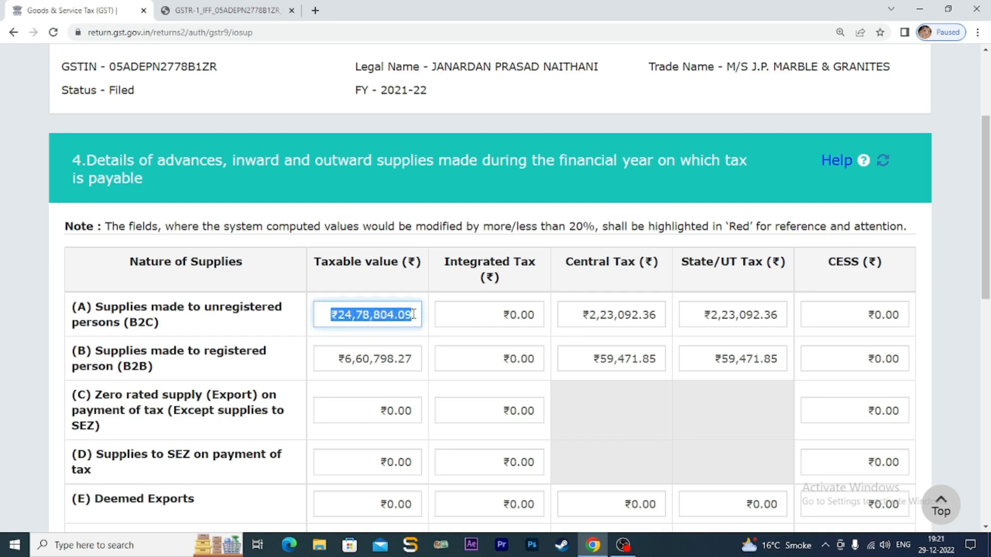
pyautogui.click(474, 315)
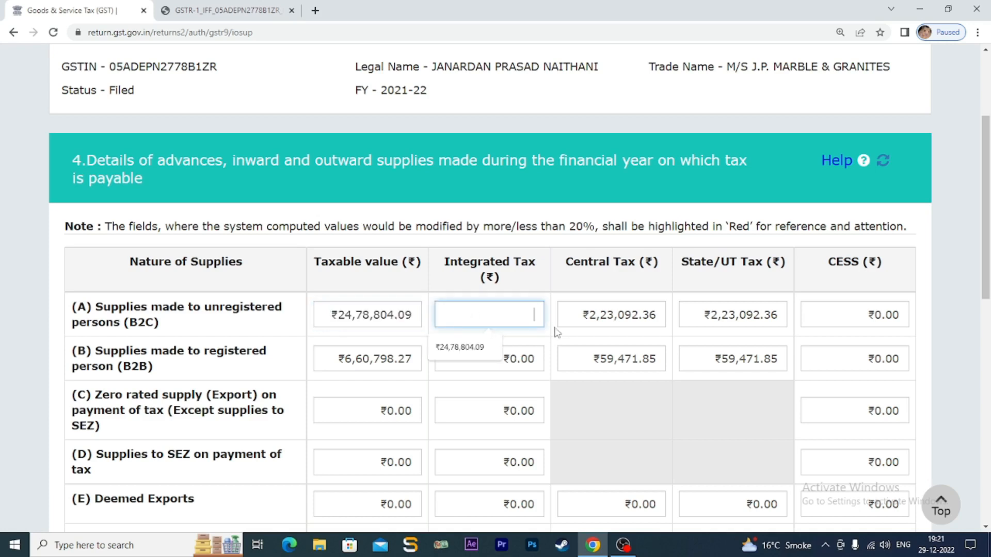
pyautogui.write('0')
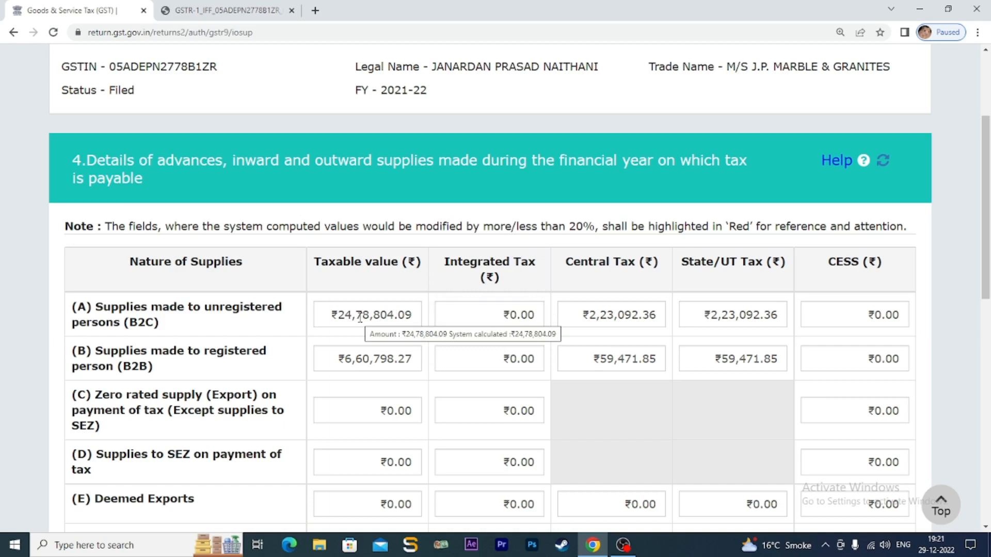
pyautogui.moveTo(325, 315); pyautogui.dragTo(413, 317)
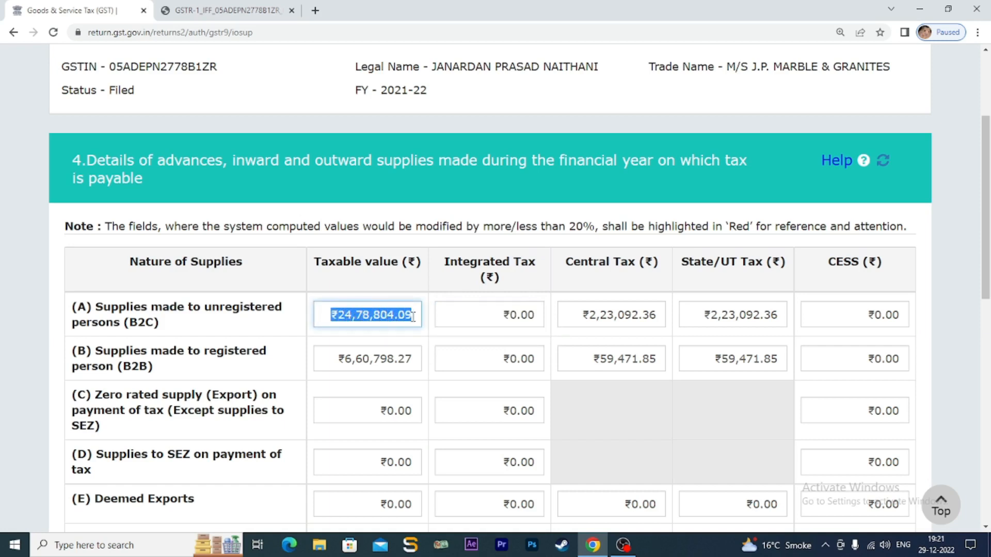
pyautogui.click(416, 338)
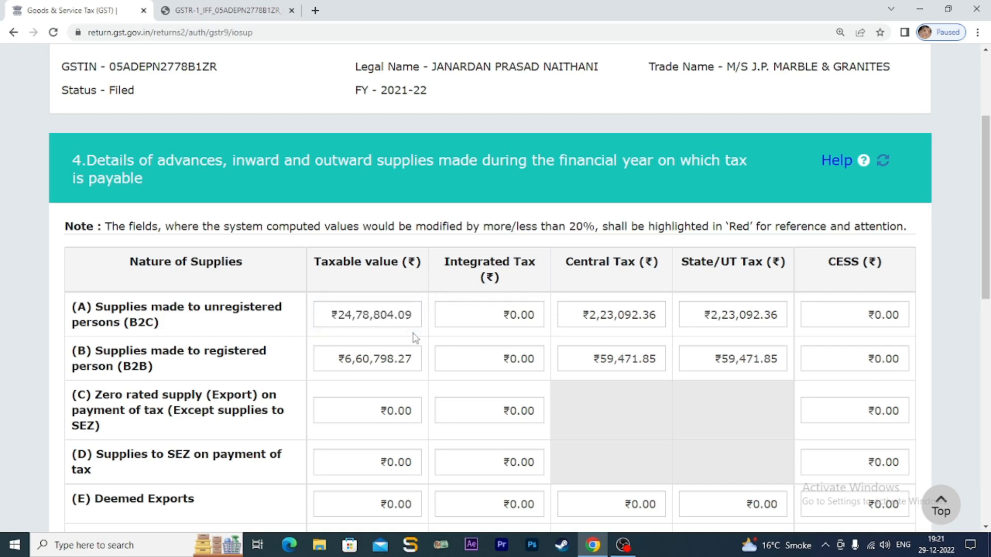
pyautogui.moveTo(330, 315); pyautogui.dragTo(414, 314)
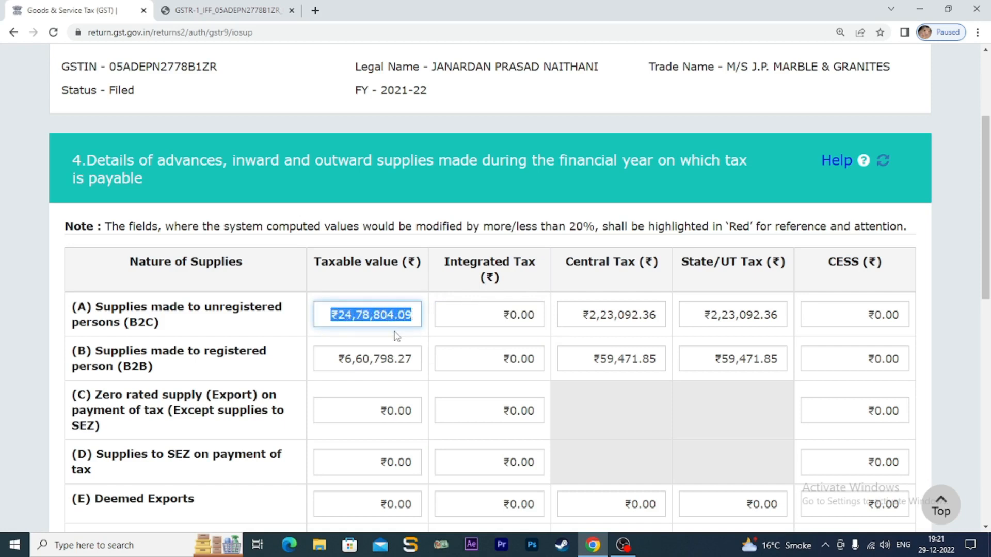
pyautogui.click(398, 334)
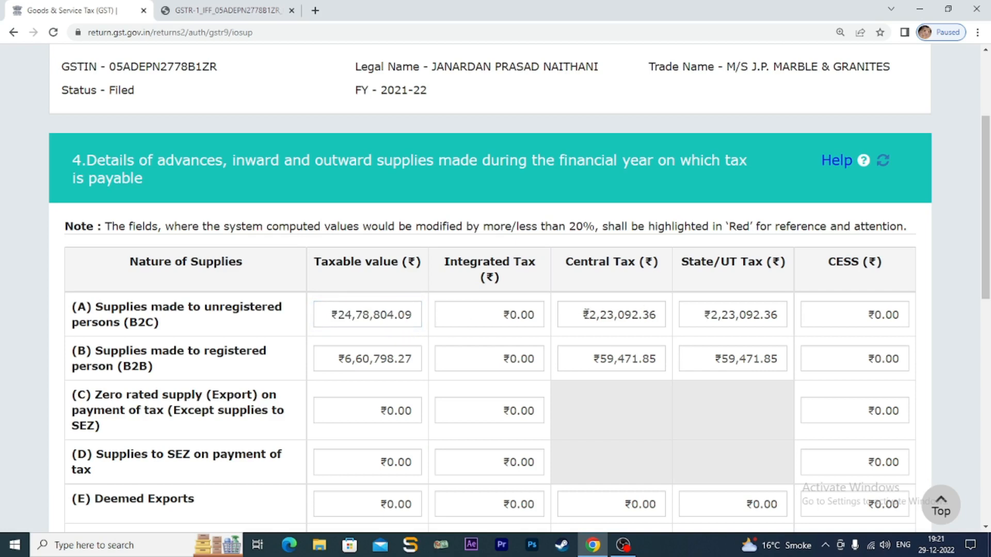
# Compare the central tax and State/UT tax amounts with the taxable value in the B2C row
pyautogui.moveTo(577, 315); pyautogui.dragTo(786, 314)
pyautogui.click(695, 315)
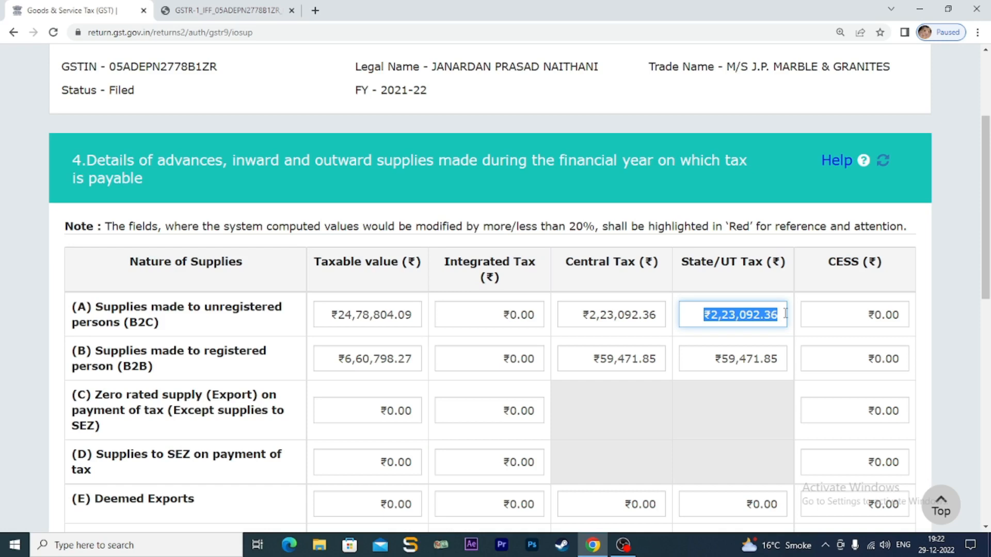
pyautogui.click(422, 338)
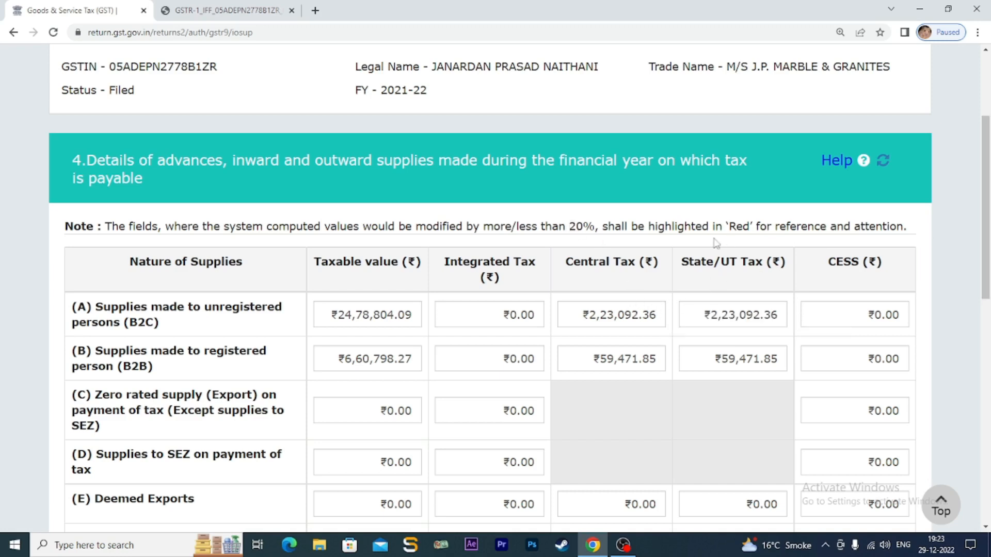
pyautogui.moveTo(582, 315); pyautogui.dragTo(658, 311)
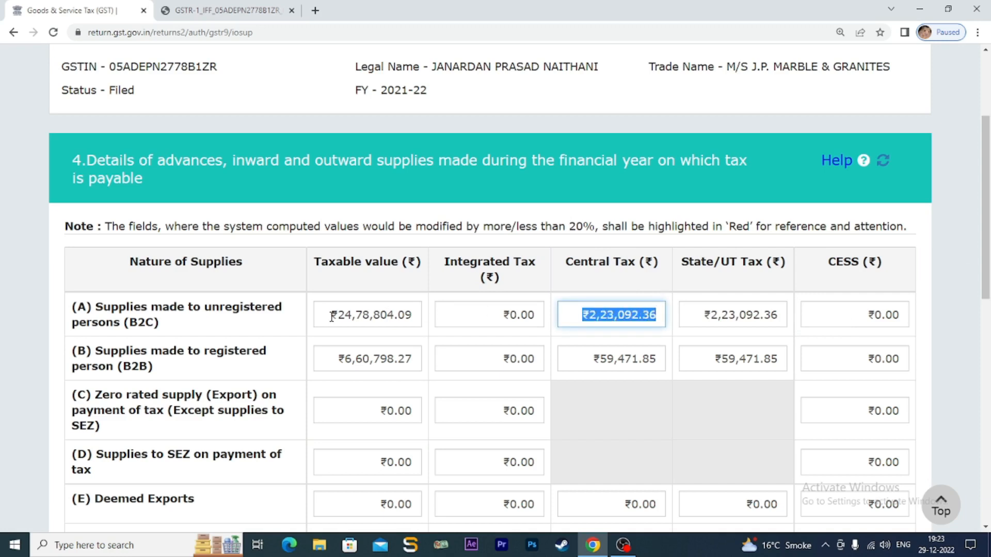
pyautogui.moveTo(329, 315)
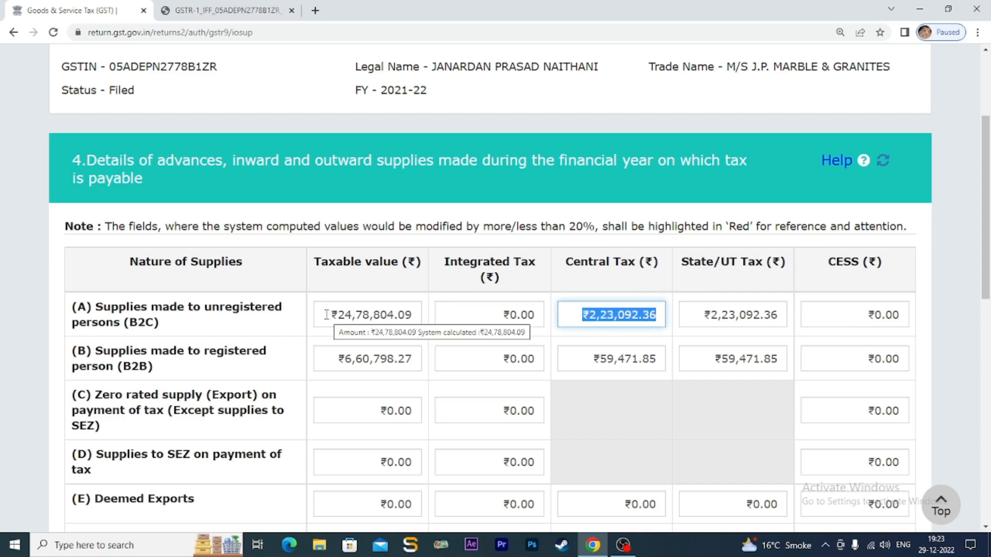
pyautogui.moveTo(329, 315); pyautogui.dragTo(419, 314)
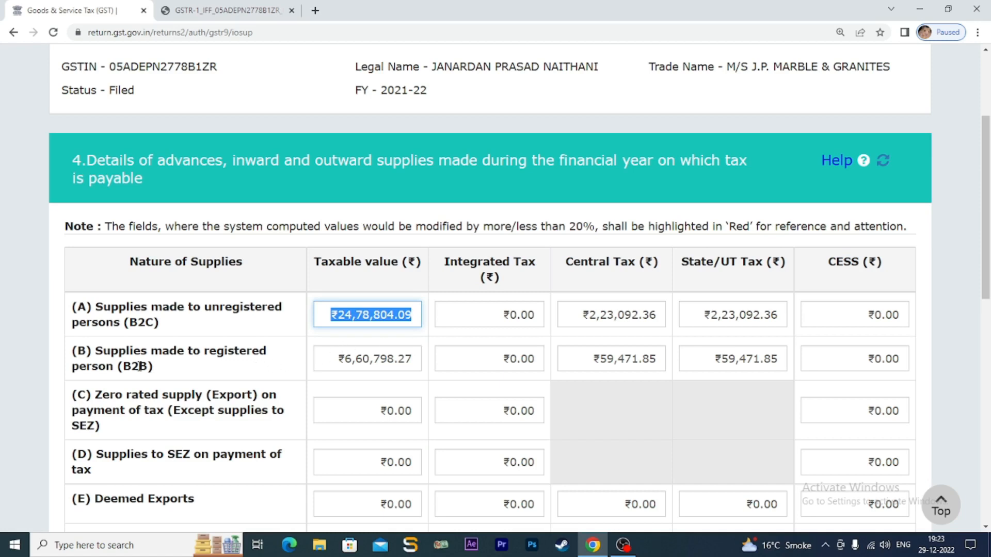
# Examine the taxable value, integrated tax, central tax and State/UT tax for supplies to registered persons (B2B)
pyautogui.click(336, 360)
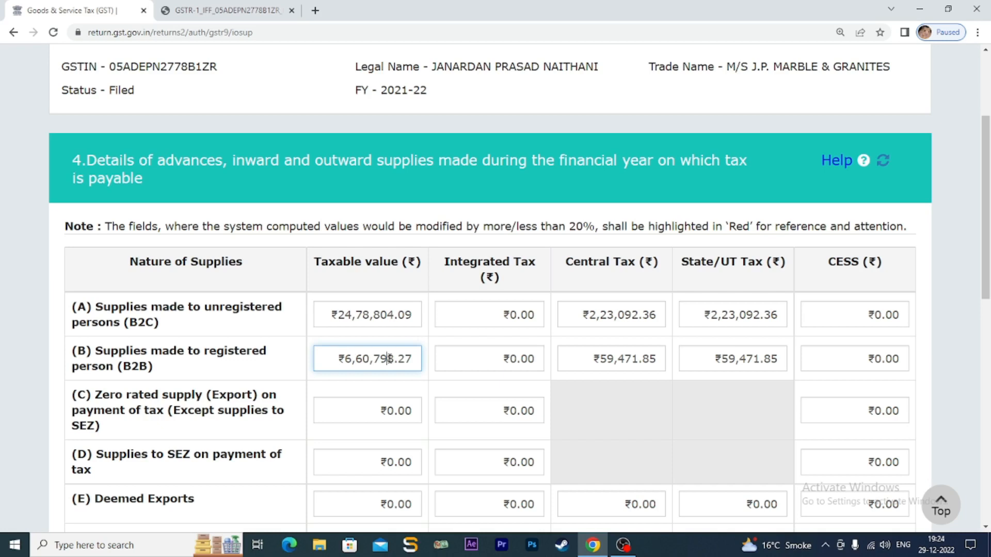
pyautogui.click(493, 357)
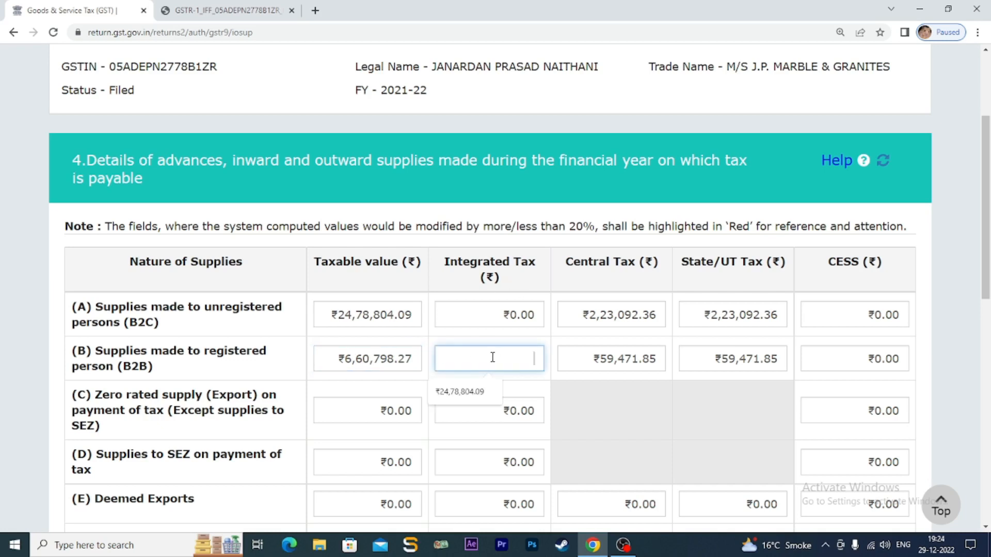
pyautogui.write('0')
pyautogui.click(606, 359)
pyautogui.click(749, 360)
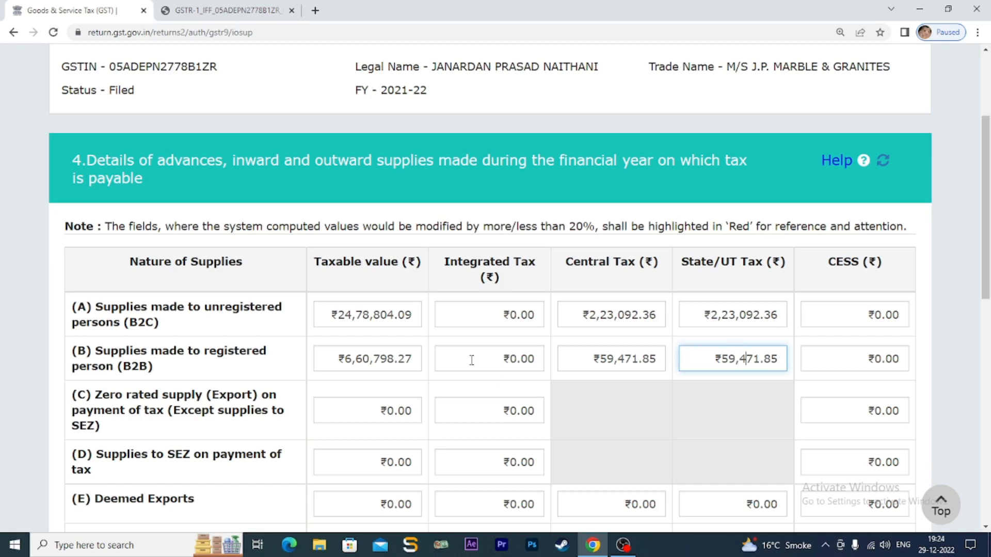
pyautogui.moveTo(329, 359); pyautogui.dragTo(421, 354)
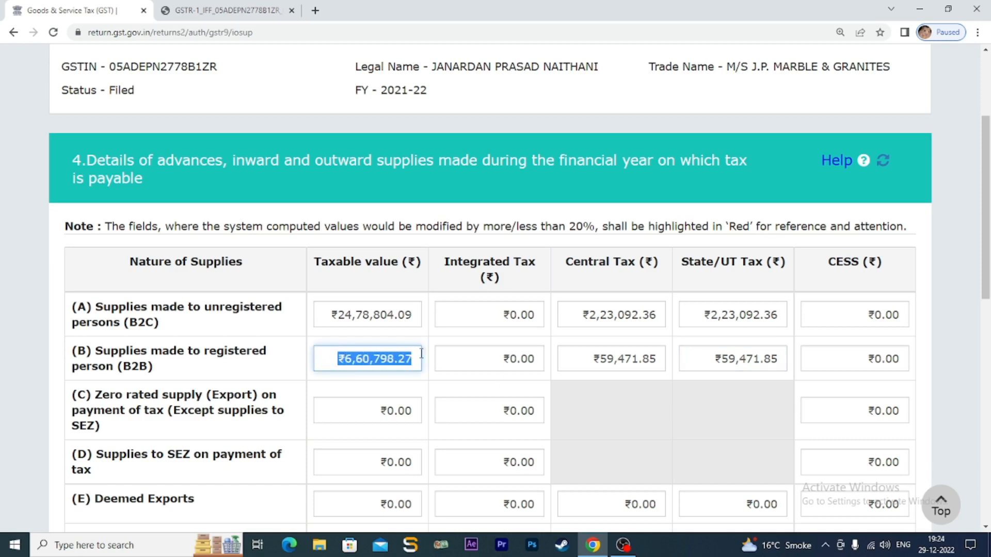
pyautogui.click(419, 383)
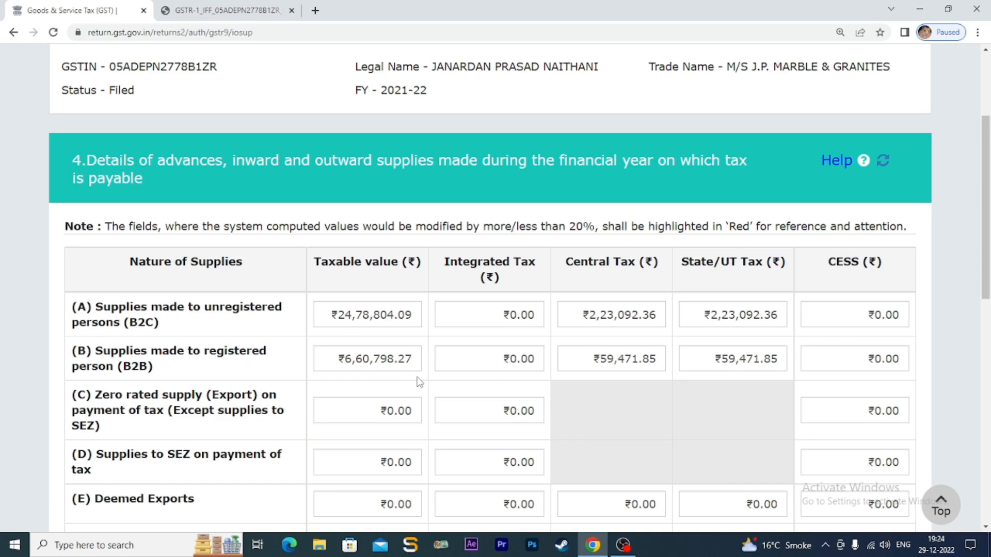
pyautogui.moveTo(336, 359); pyautogui.dragTo(413, 358)
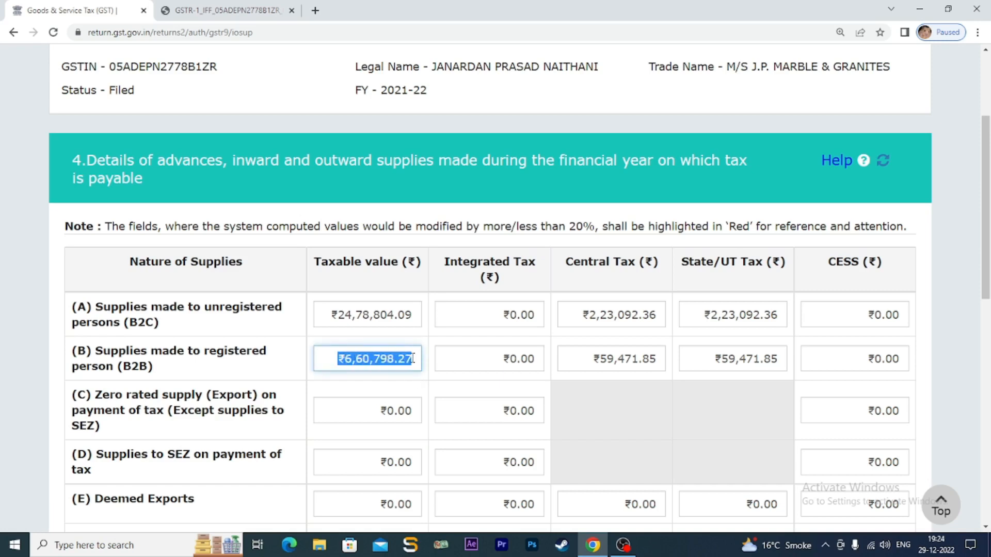
pyautogui.click(407, 382)
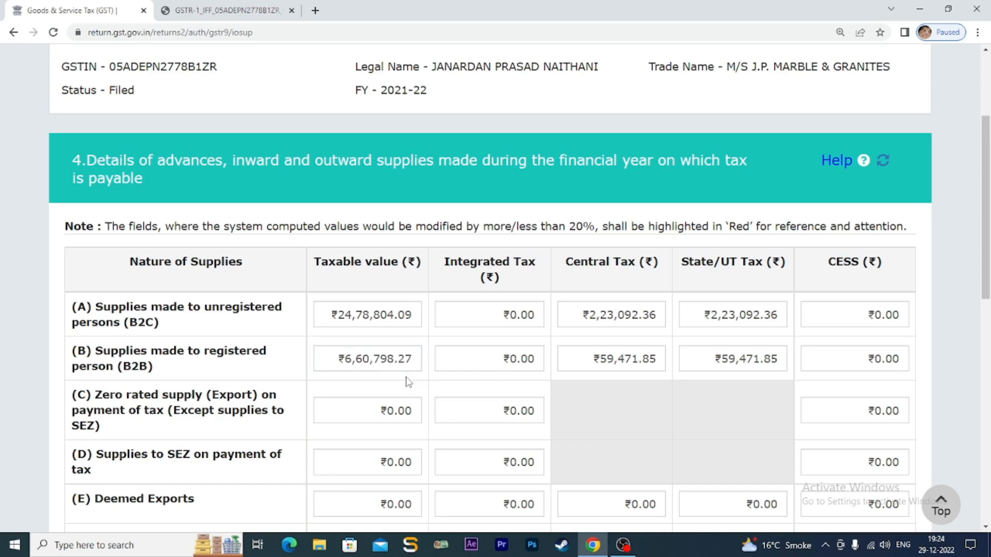
pyautogui.click(336, 359)
pyautogui.moveTo(337, 359); pyautogui.dragTo(416, 359)
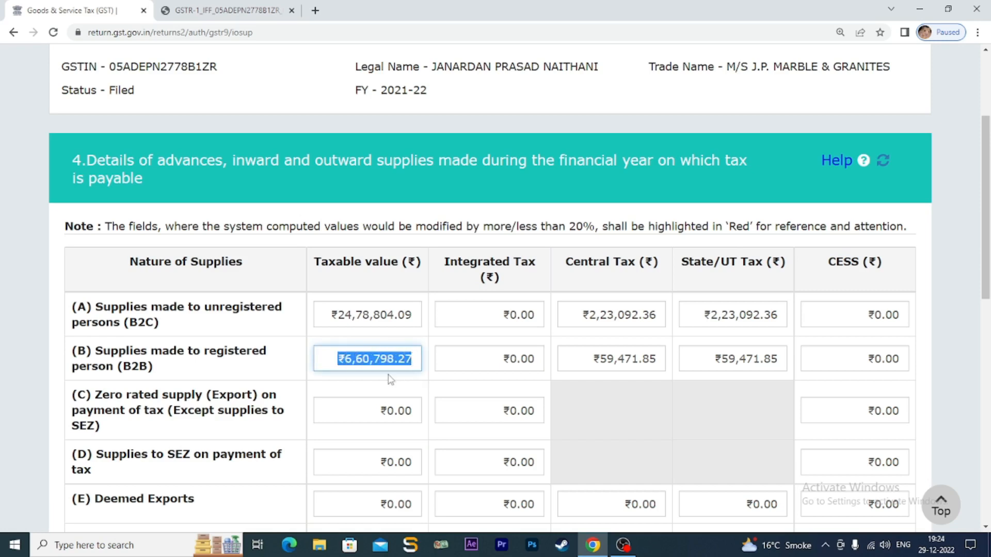
# Recheck the B2B taxable value against the central tax and State/UT tax amounts in row B
pyautogui.moveTo(588, 358); pyautogui.dragTo(780, 358)
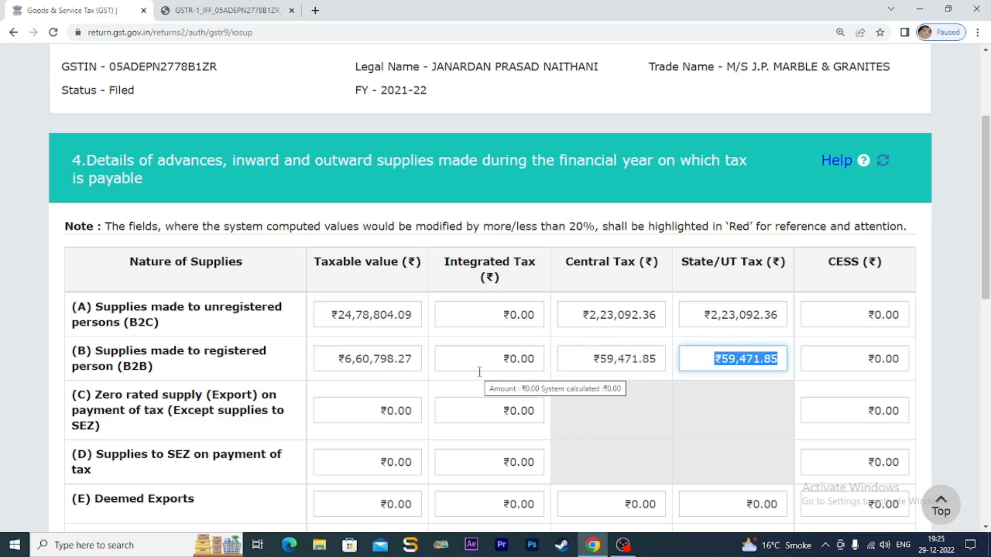
pyautogui.click(397, 380)
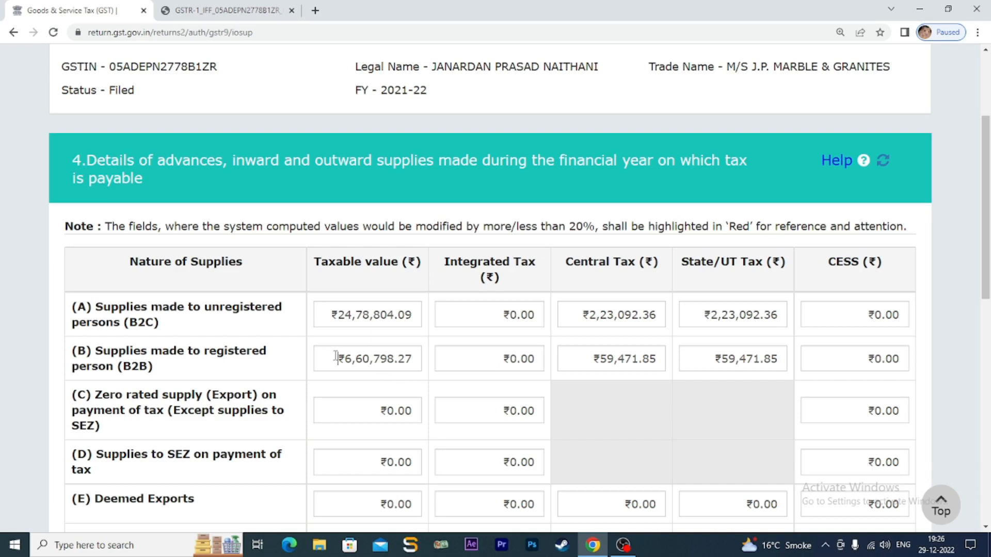
pyautogui.moveTo(338, 358); pyautogui.dragTo(412, 356)
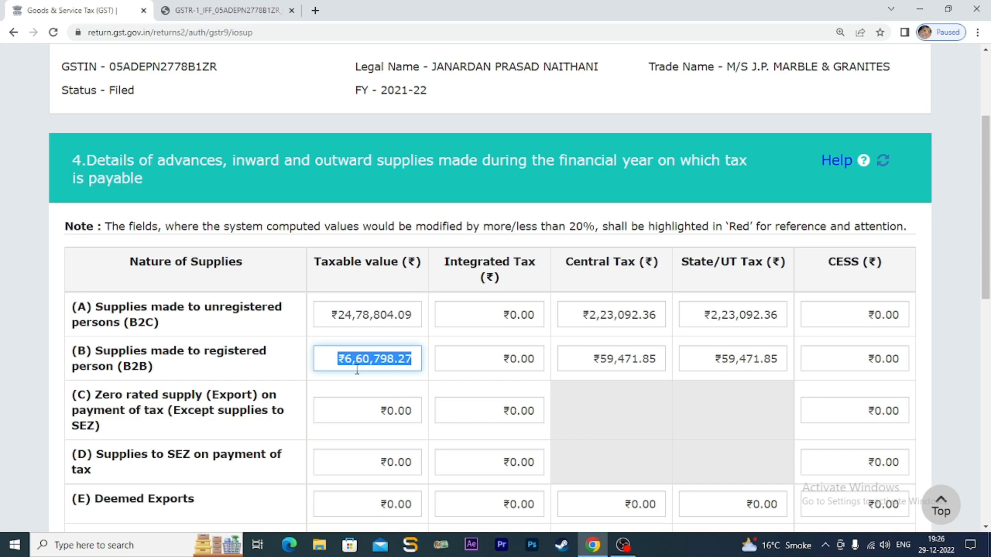
pyautogui.click(331, 360)
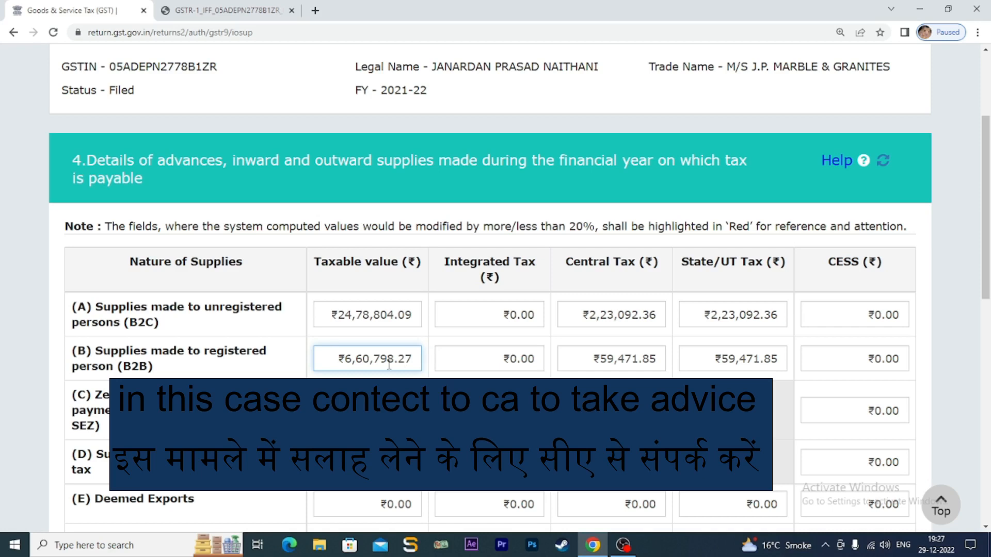
pyautogui.moveTo(339, 358); pyautogui.dragTo(416, 350)
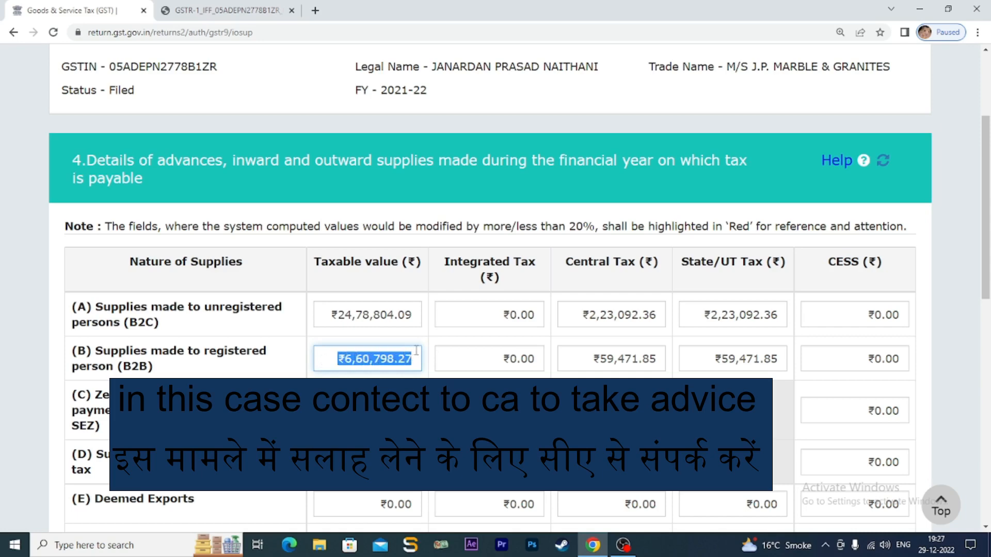
pyautogui.click(580, 353)
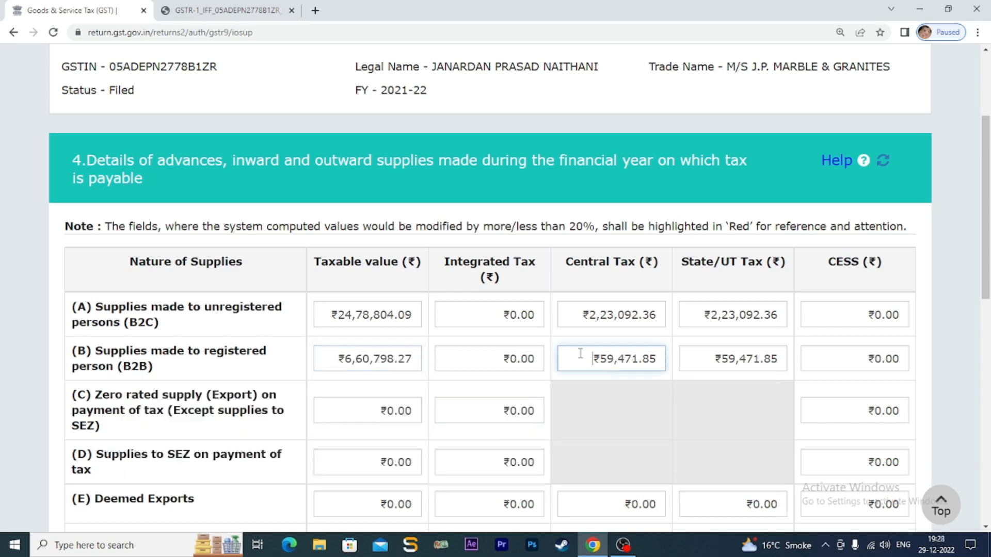
# Examine the taxable value and integrated tax fields for zero rated supply (Export) on payment of tax in row C
pyautogui.scroll(-2, 581, 353)
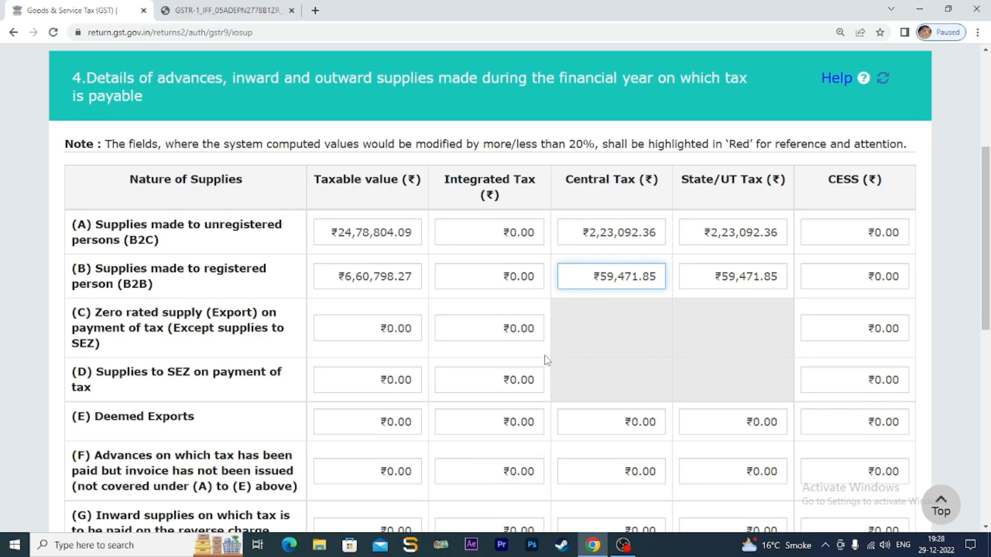
pyautogui.click(412, 327)
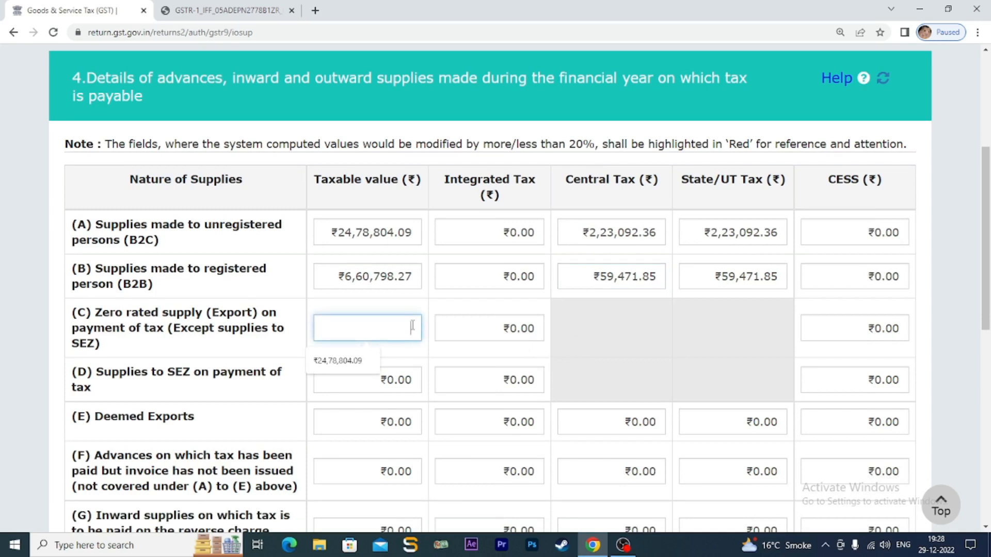
pyautogui.click(458, 326)
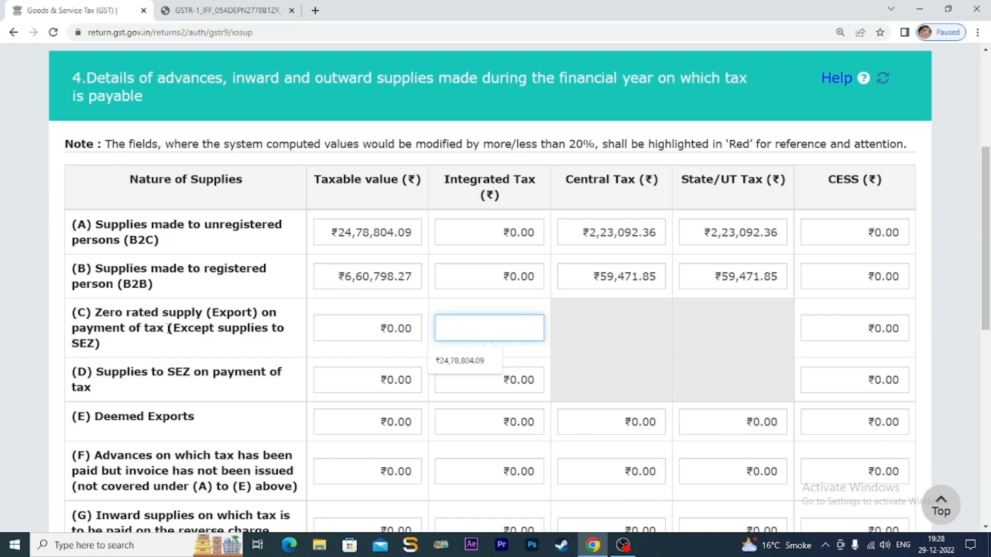
pyautogui.moveTo(262, 313); pyautogui.dragTo(279, 316)
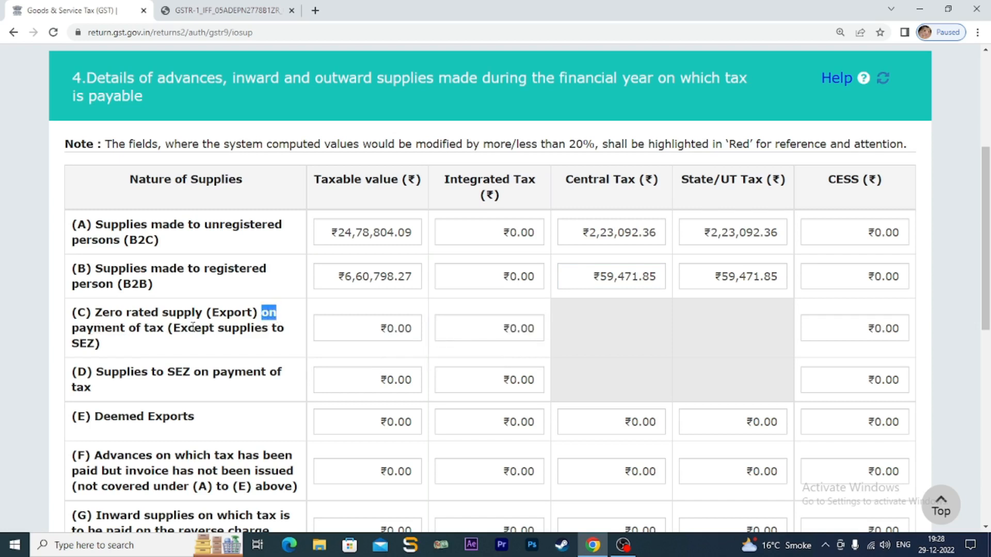
pyautogui.click(376, 329)
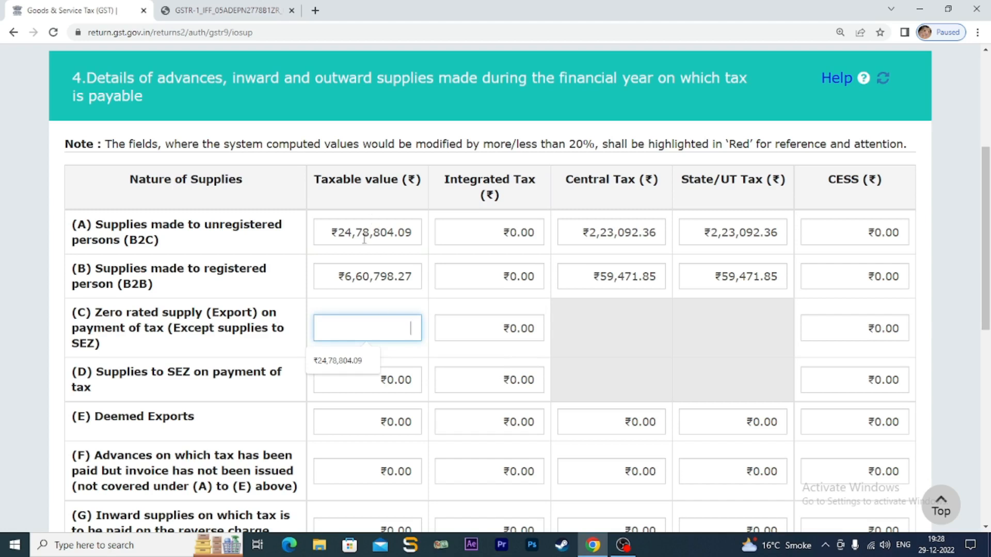
pyautogui.click(498, 329)
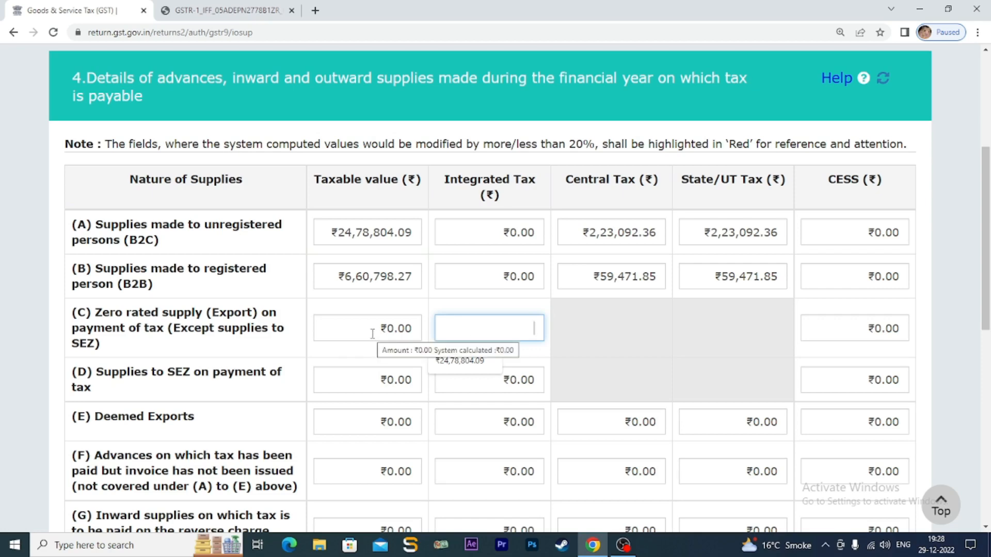
# Examine the row D fields for supplies to SEZ on payment of tax and compare them with the export row C
pyautogui.scroll(-2, 354, 328)
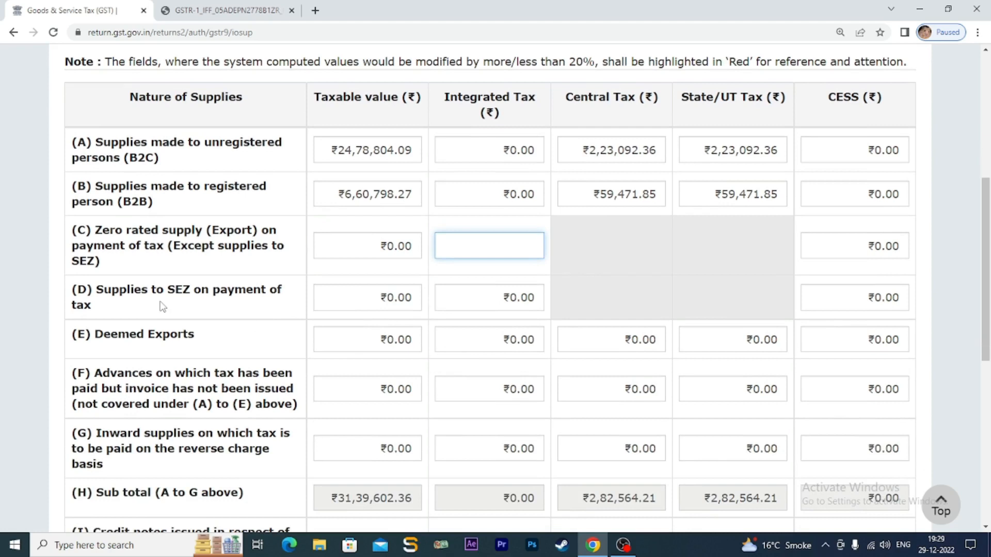
pyautogui.click(377, 300)
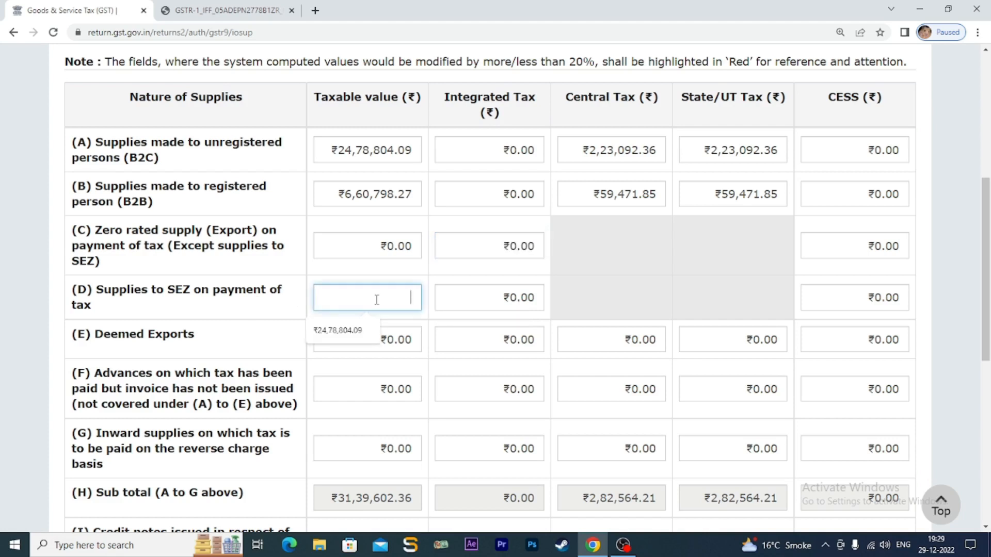
pyautogui.click(477, 299)
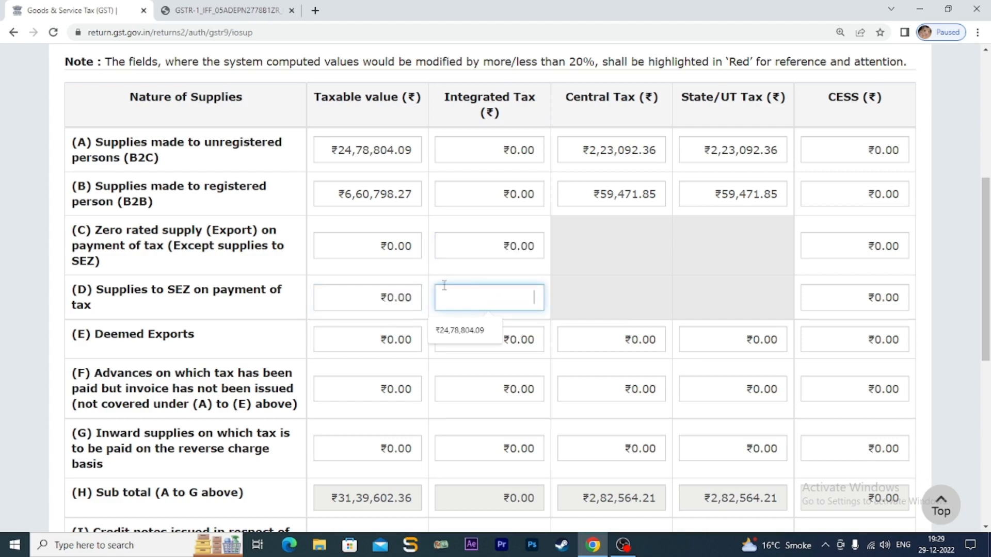
pyautogui.click(279, 245)
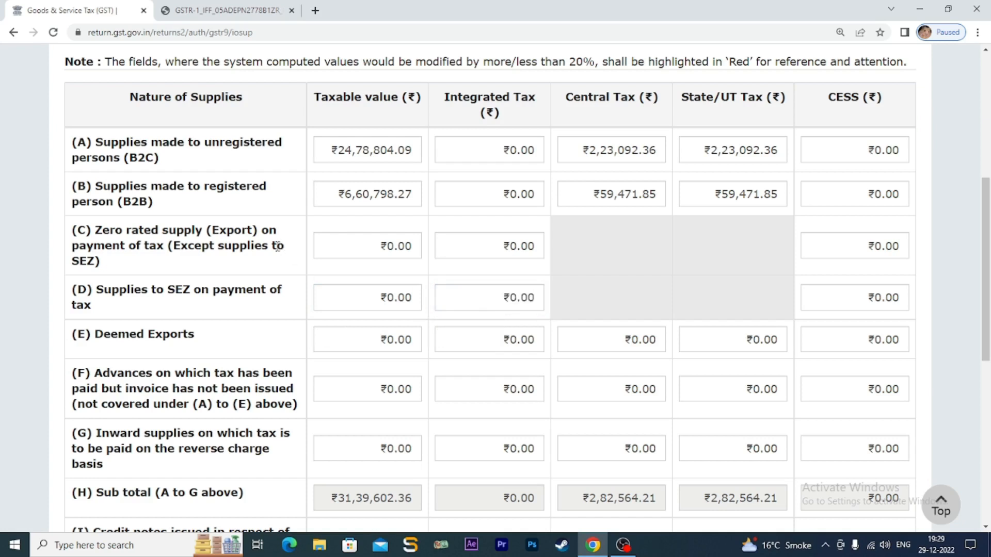
pyautogui.click(359, 247)
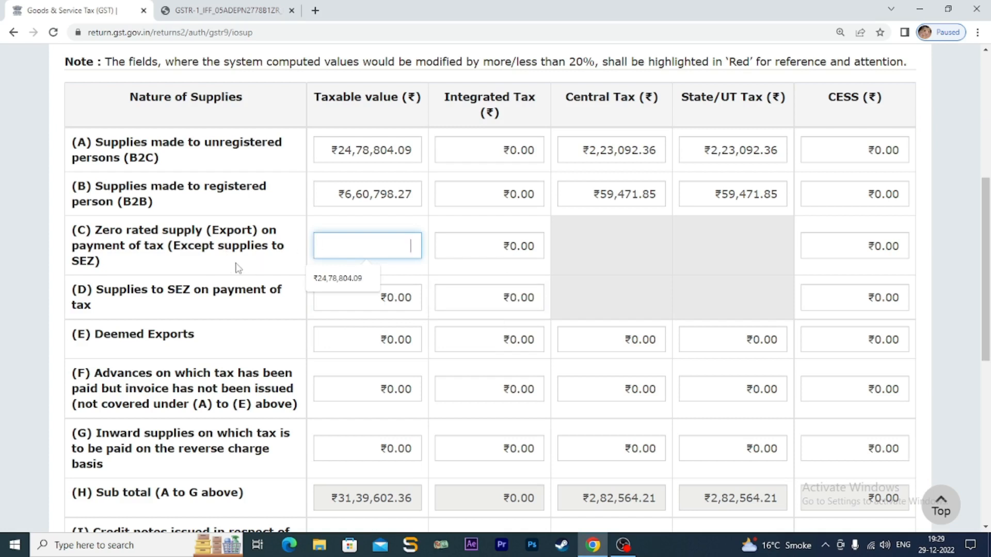
pyautogui.click(220, 264)
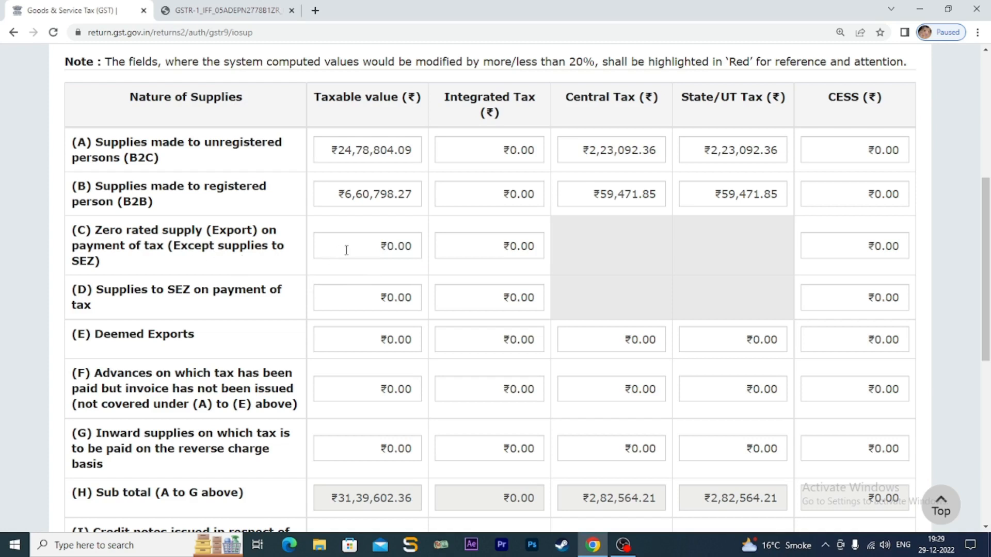
pyautogui.click(370, 246)
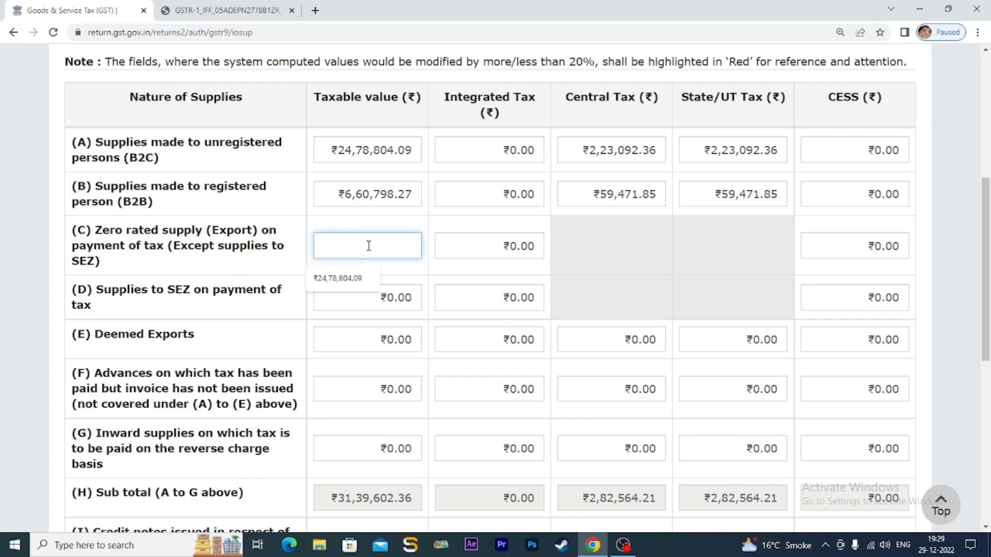
# Review the Deemed Exports row E and the row F advances on which tax was paid without an invoice
pyautogui.click(370, 340)
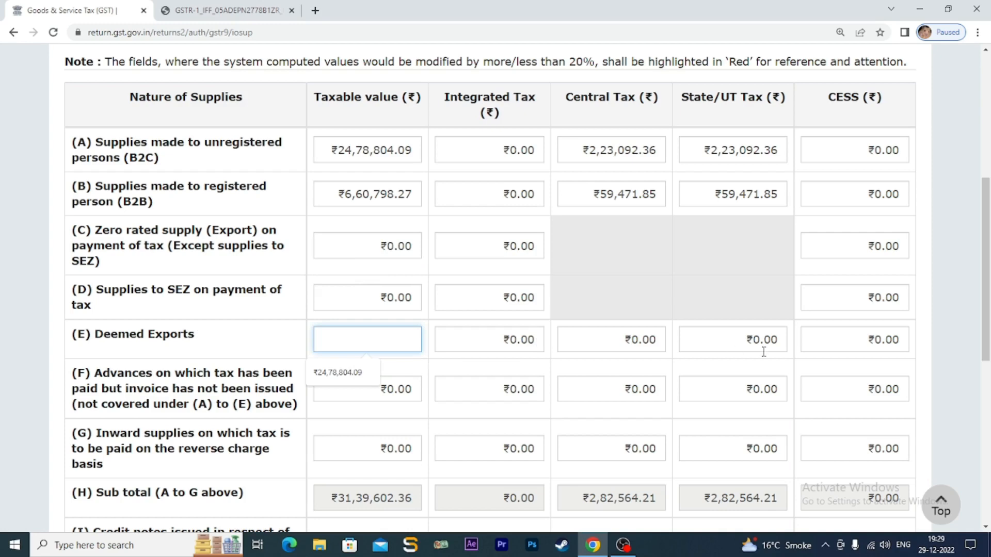
pyautogui.scroll(-2, 478, 378)
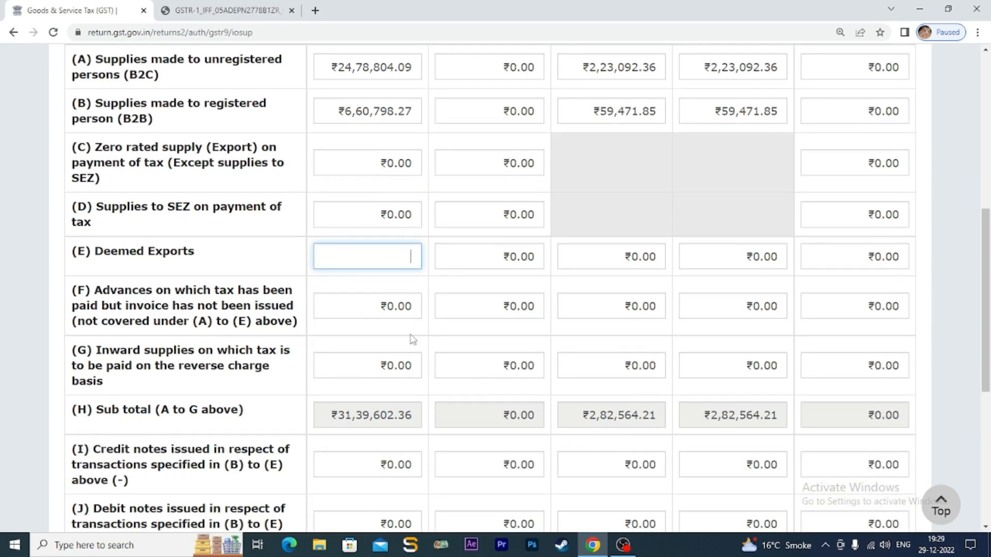
pyautogui.click(355, 308)
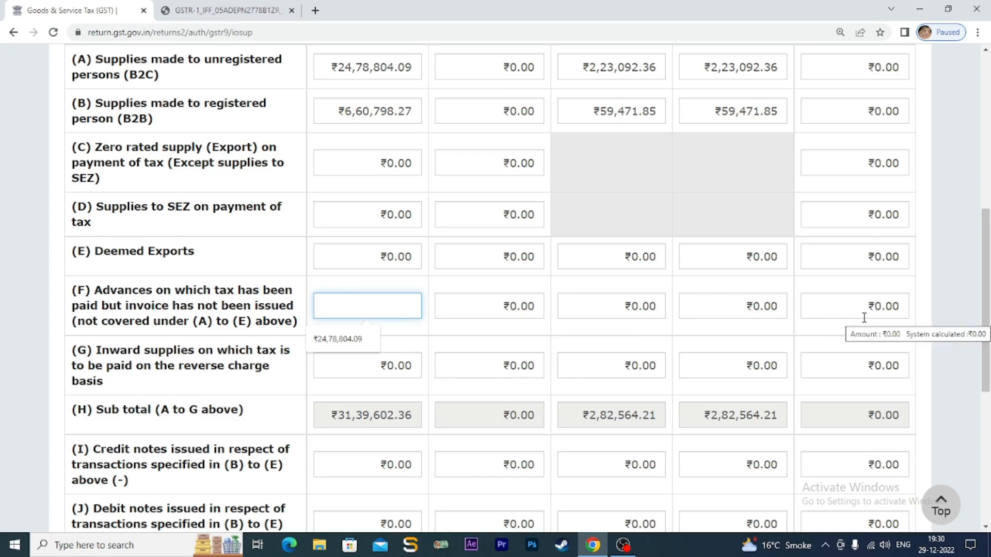
# Check the reverse charge inward supplies in row G and the A to G sub total in row H
pyautogui.scroll(-2, 480, 403)
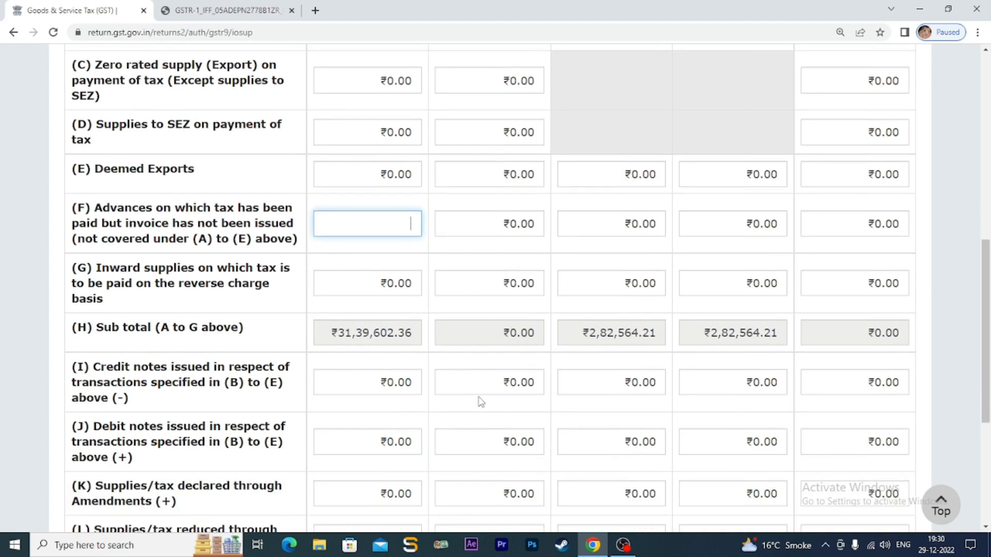
pyautogui.click(356, 285)
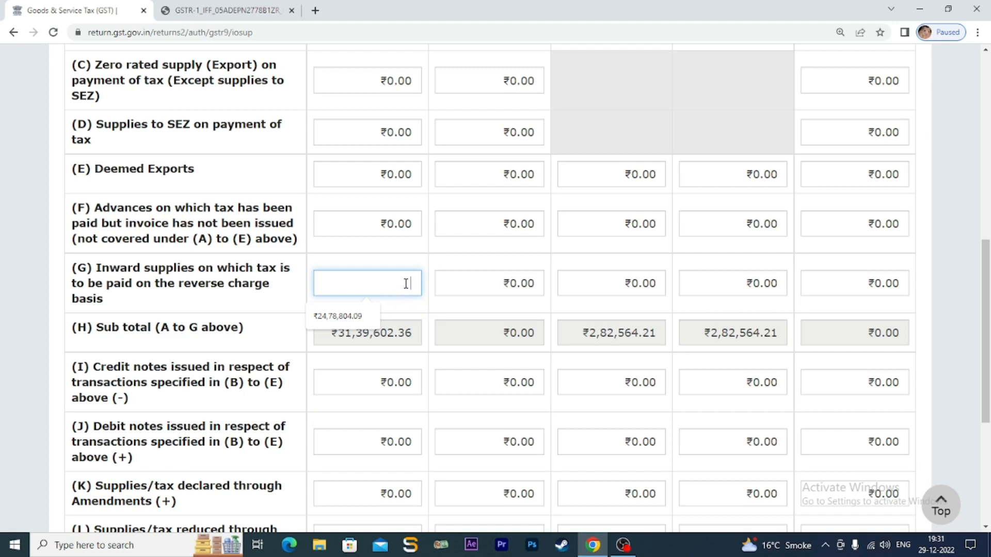
pyautogui.click(487, 284)
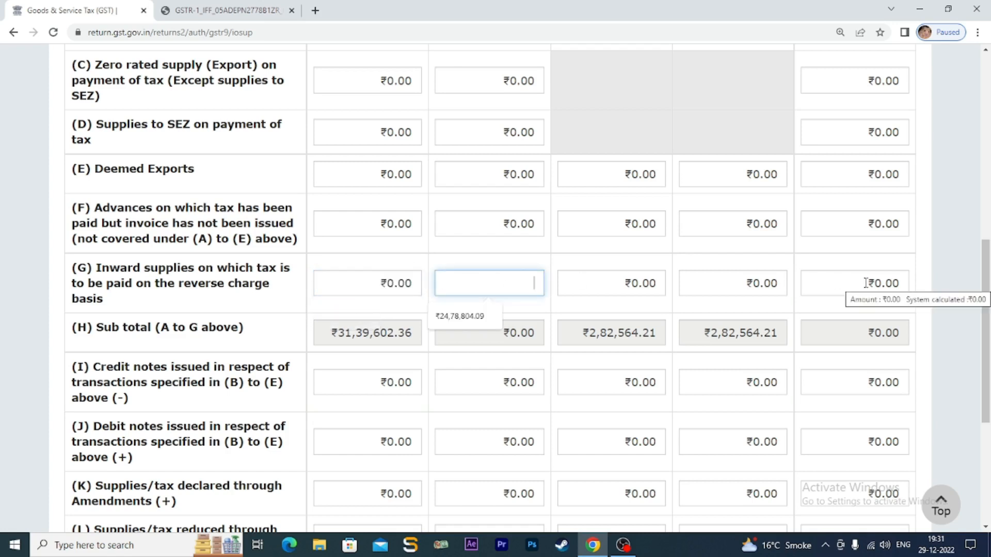
pyautogui.click(407, 332)
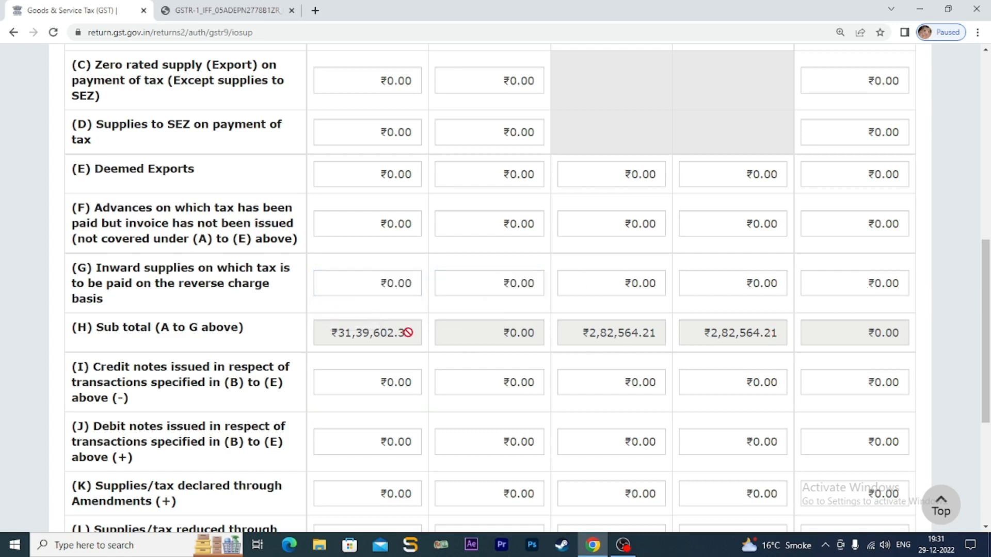
# Check the credit notes field in row I against the B2B taxable value in row B
pyautogui.scroll(-3, 408, 332)
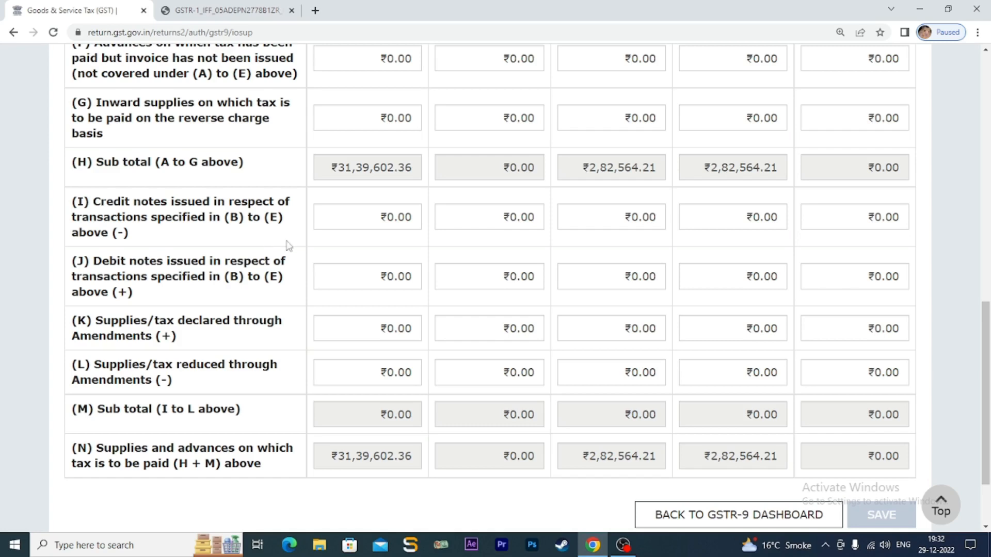
pyautogui.click(376, 217)
pyautogui.scroll(2, 376, 220)
pyautogui.scroll(3, 376, 221)
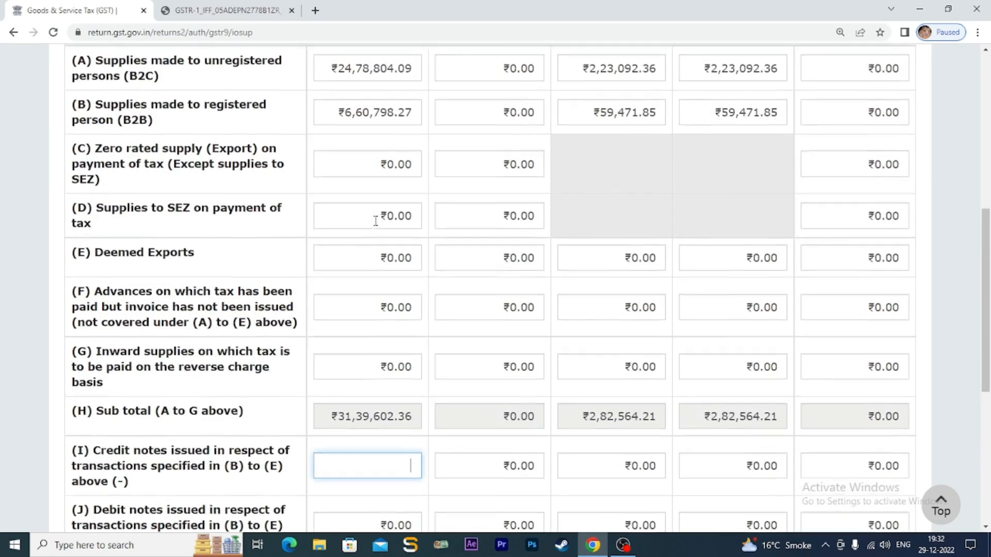
pyautogui.click(335, 192)
pyautogui.moveTo(335, 192); pyautogui.dragTo(420, 194)
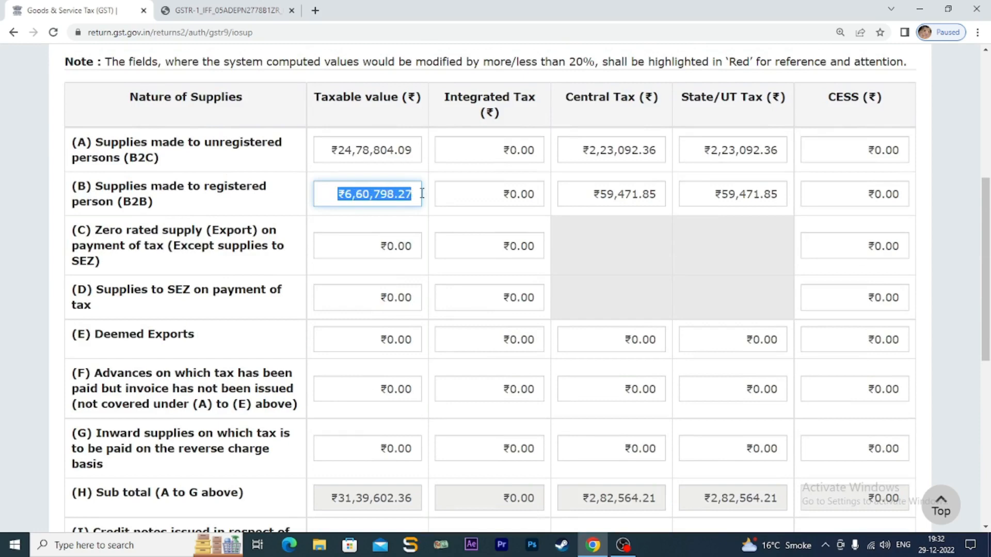
# Examine the credit notes and debit notes fields in rows I and J of Table 4
pyautogui.scroll(-1, 401, 283)
pyautogui.scroll(-3, 402, 282)
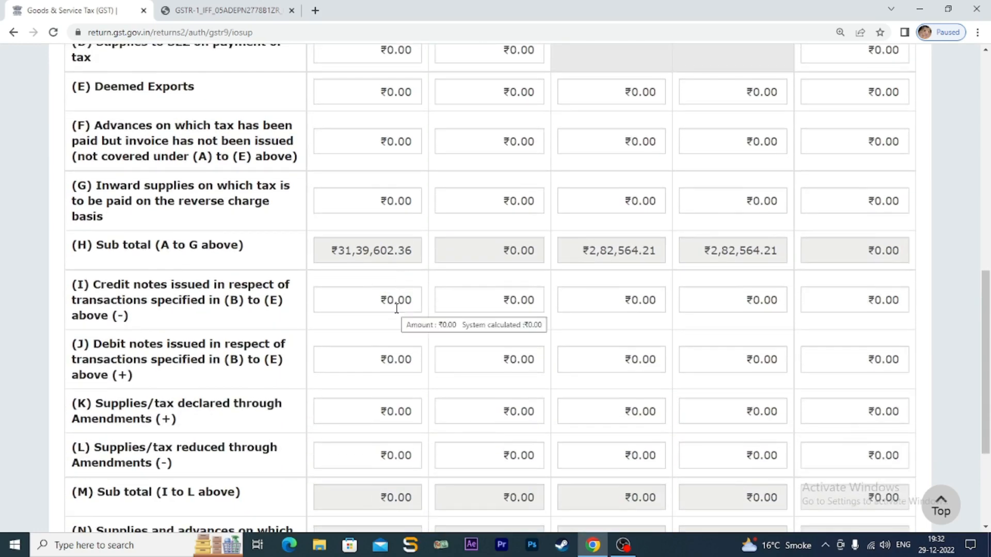
pyautogui.scroll(-2, 395, 341)
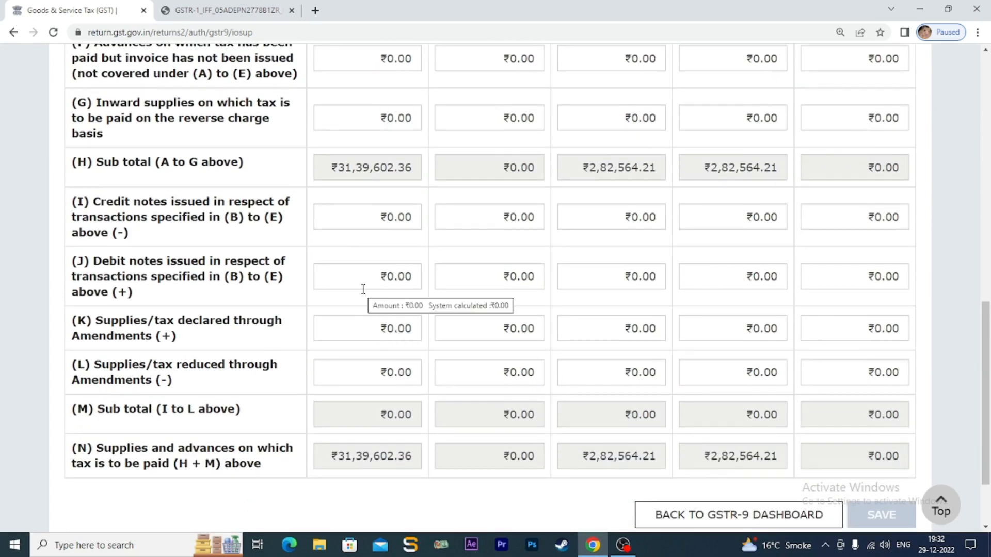
pyautogui.click(371, 215)
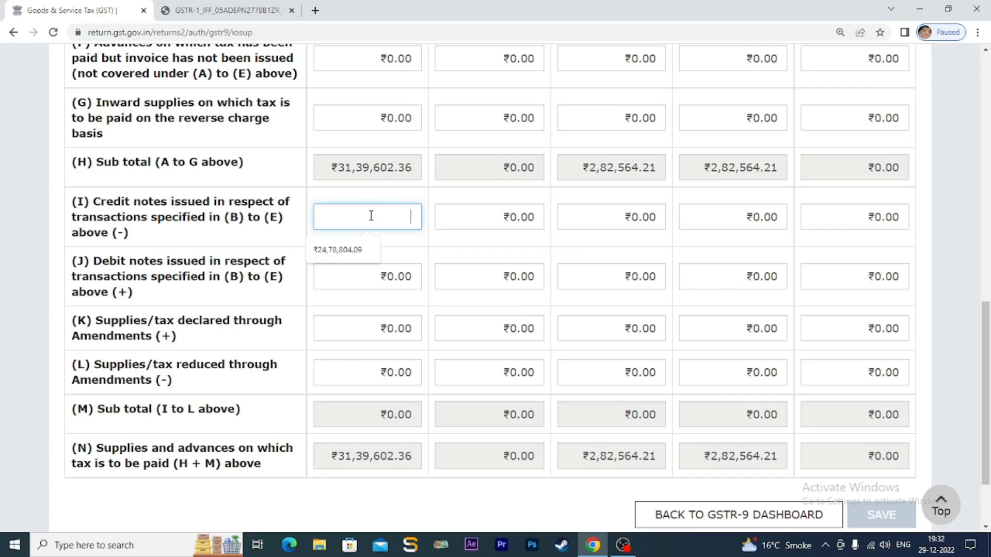
pyautogui.click(379, 279)
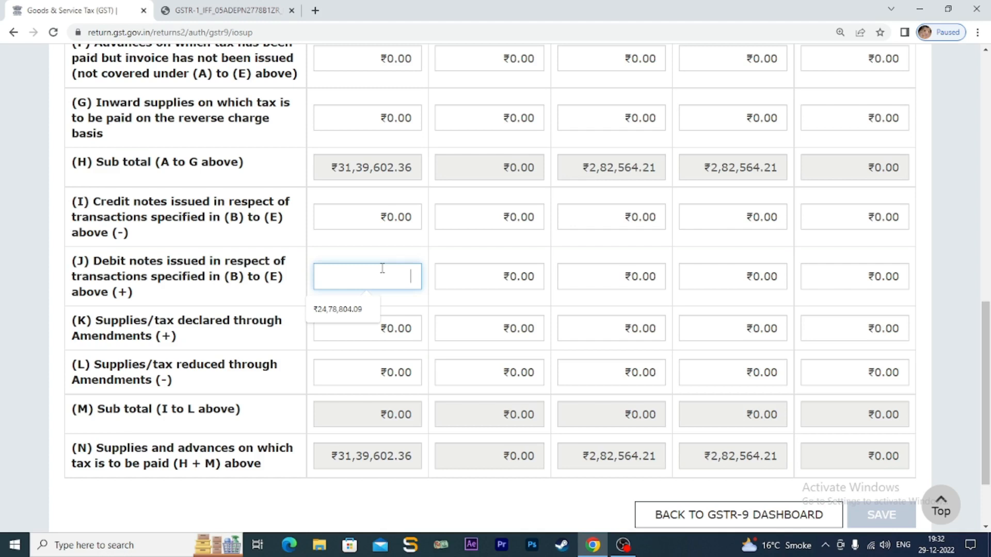
pyautogui.click(381, 215)
pyautogui.click(491, 215)
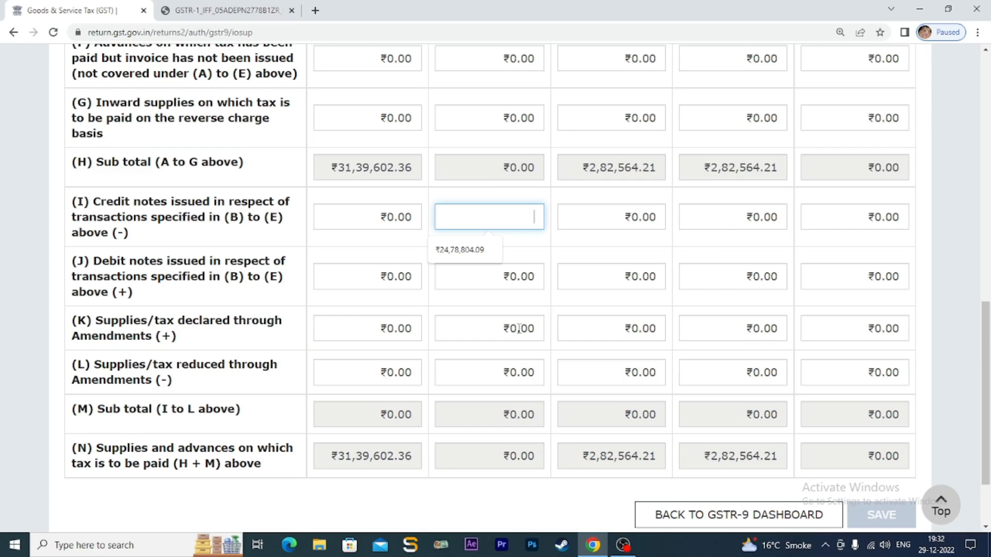
pyautogui.scroll(-2, 517, 329)
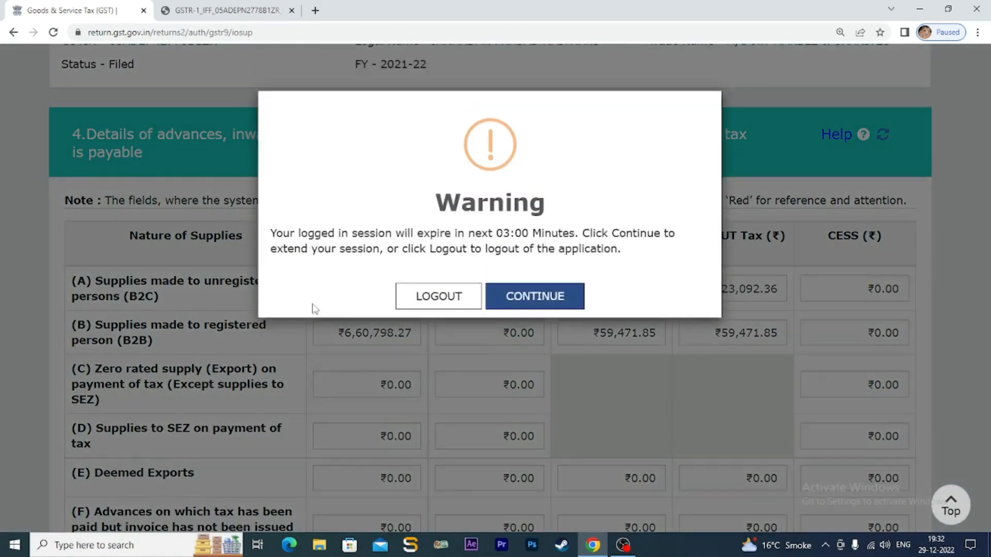
# Extend the login session and check the amendment rows K and L of Table 4 through the totals in rows M and N
pyautogui.click(537, 302)
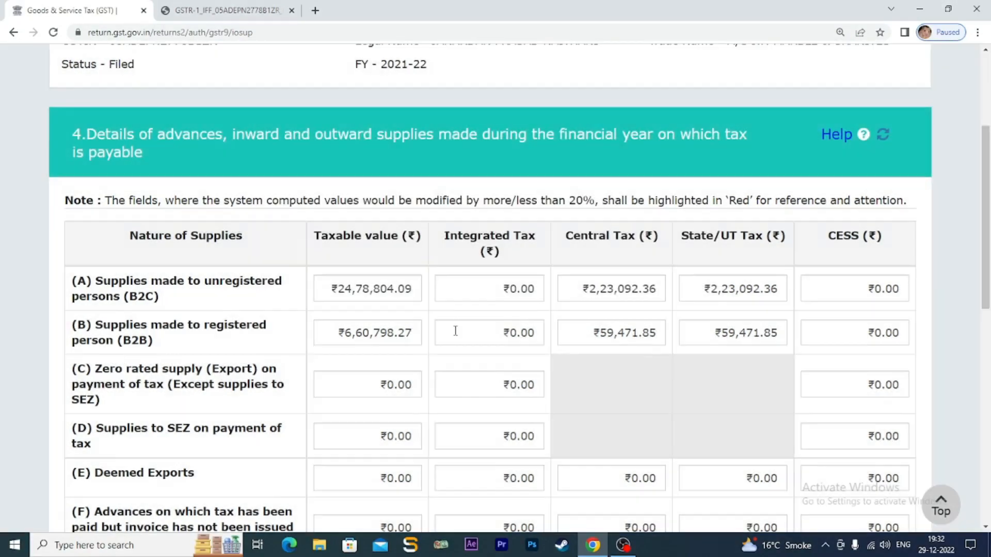
pyautogui.scroll(-2, 455, 331)
pyautogui.scroll(-7, 363, 303)
pyautogui.click(368, 303)
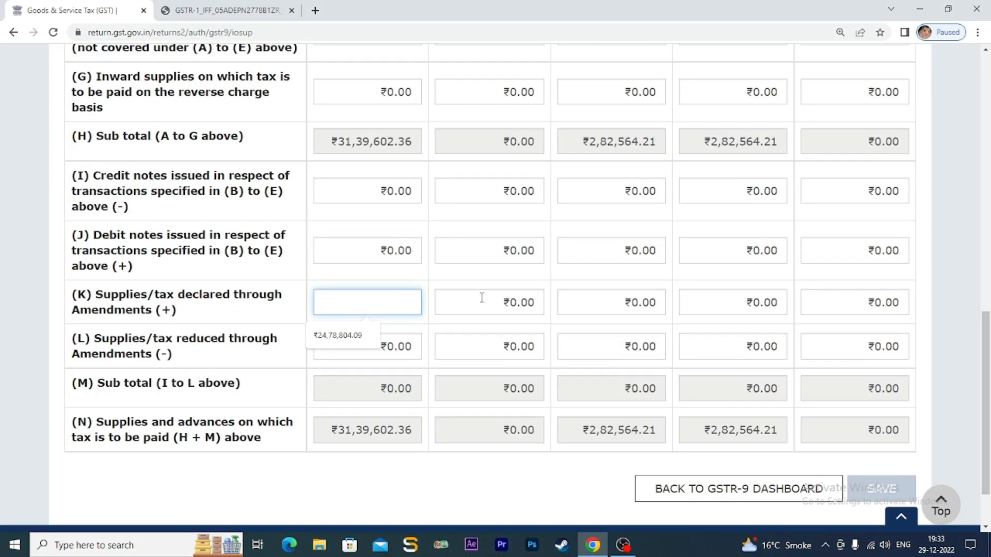
pyautogui.click(509, 302)
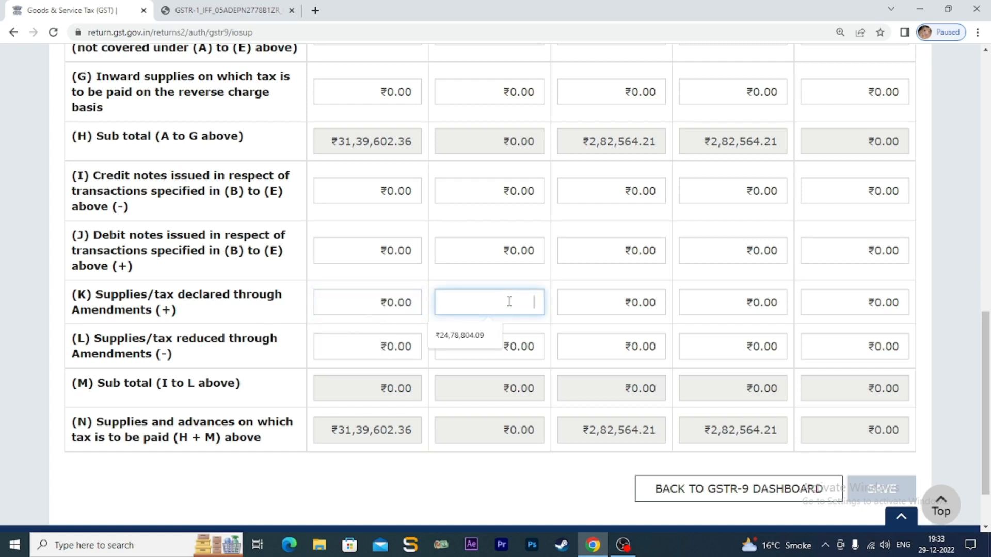
pyautogui.click(384, 345)
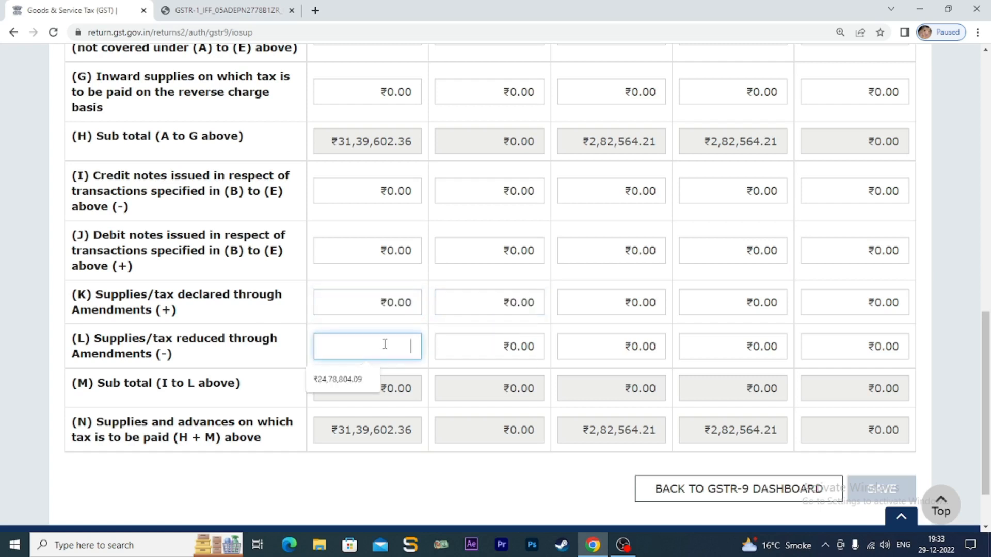
pyautogui.scroll(-2, 384, 343)
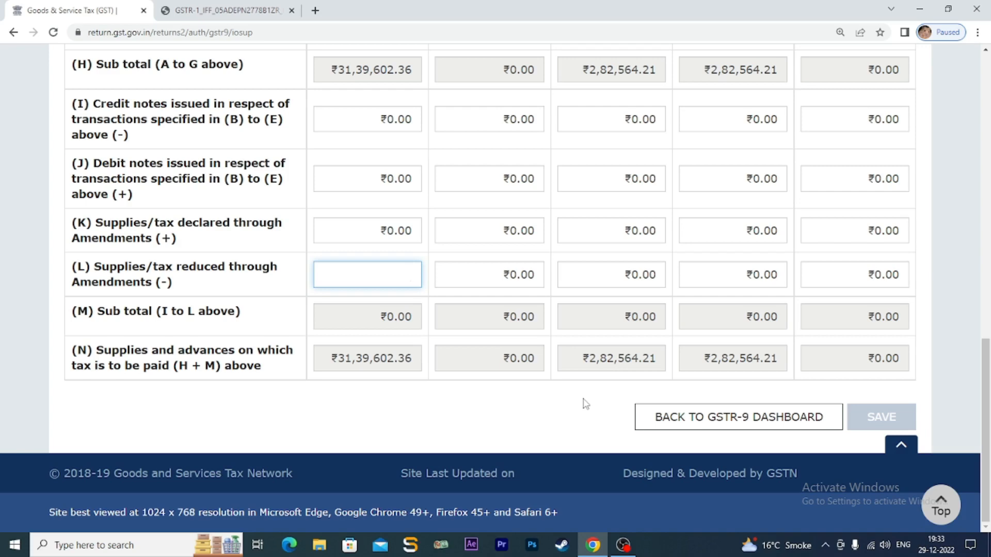
pyautogui.scroll(5, 547, 377)
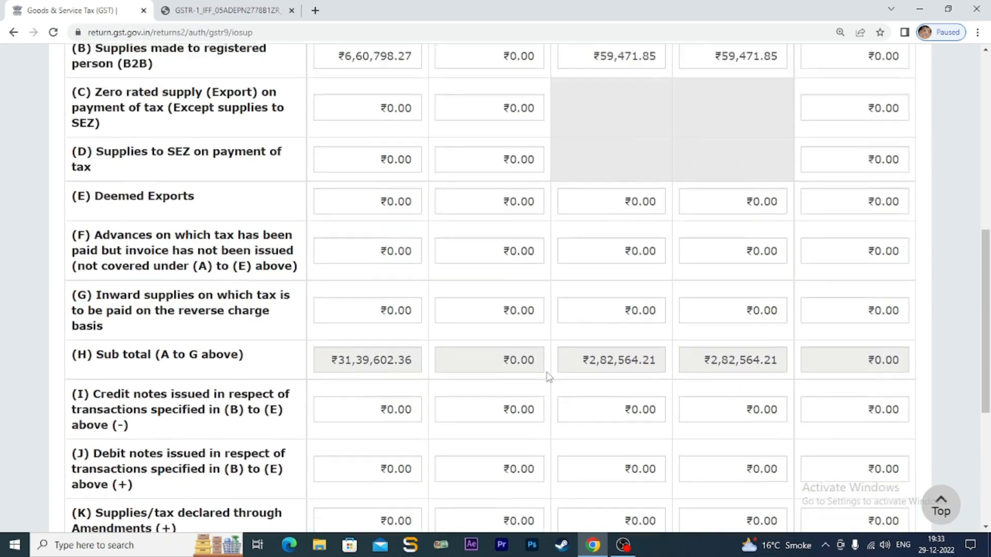
pyautogui.scroll(-5, 548, 376)
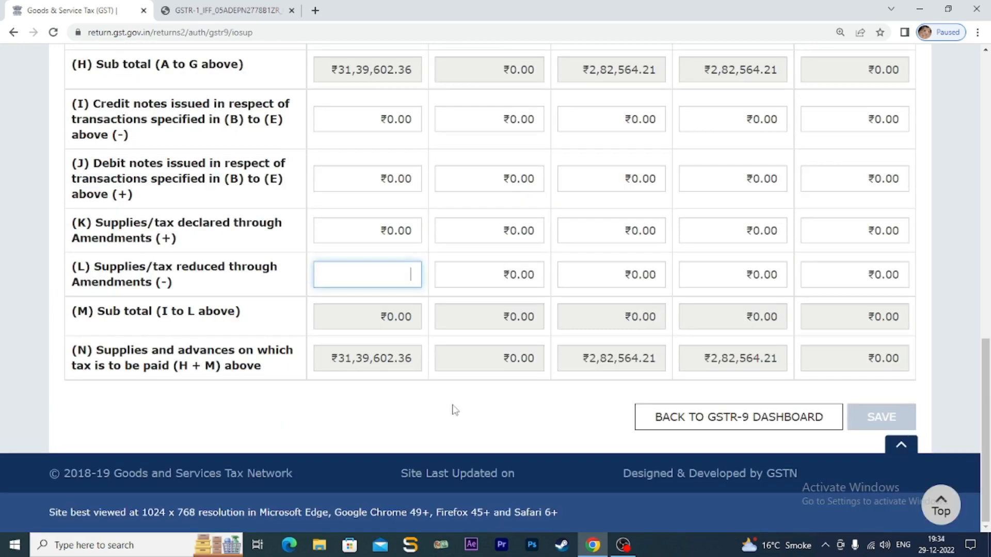
# Return to the GSTR-9 dashboard and open Table 5 for outward supplies on which tax is not payable
pyautogui.click(705, 420)
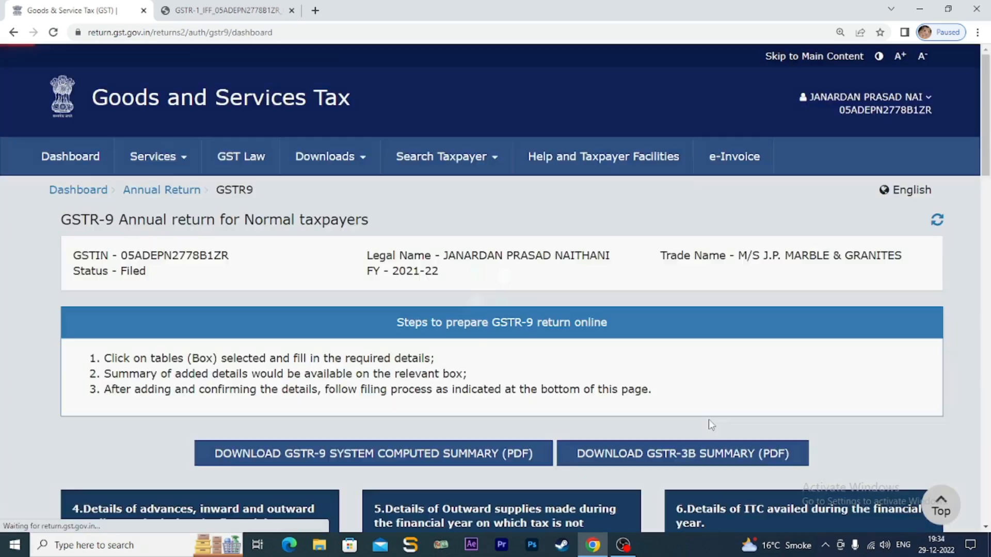
pyautogui.scroll(-5, 565, 397)
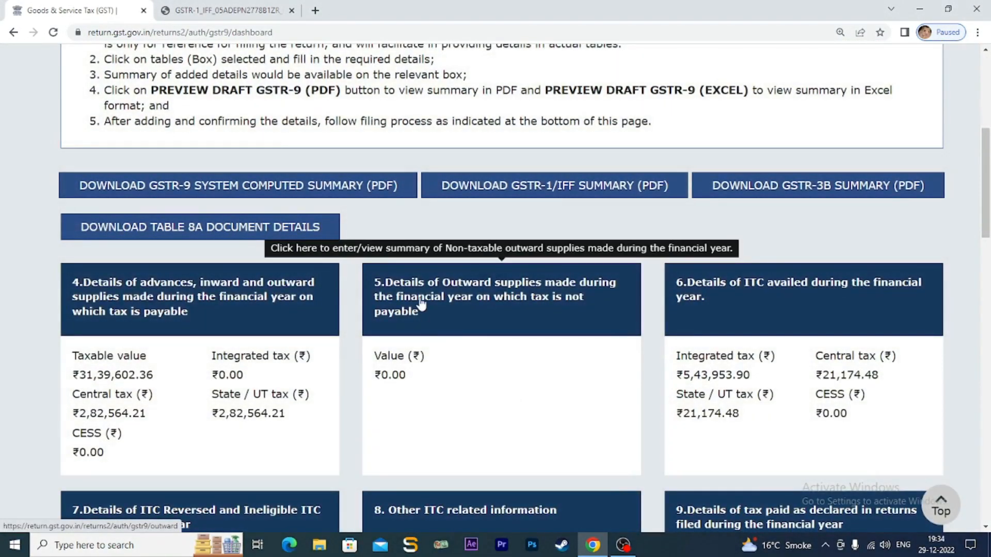
pyautogui.click(421, 305)
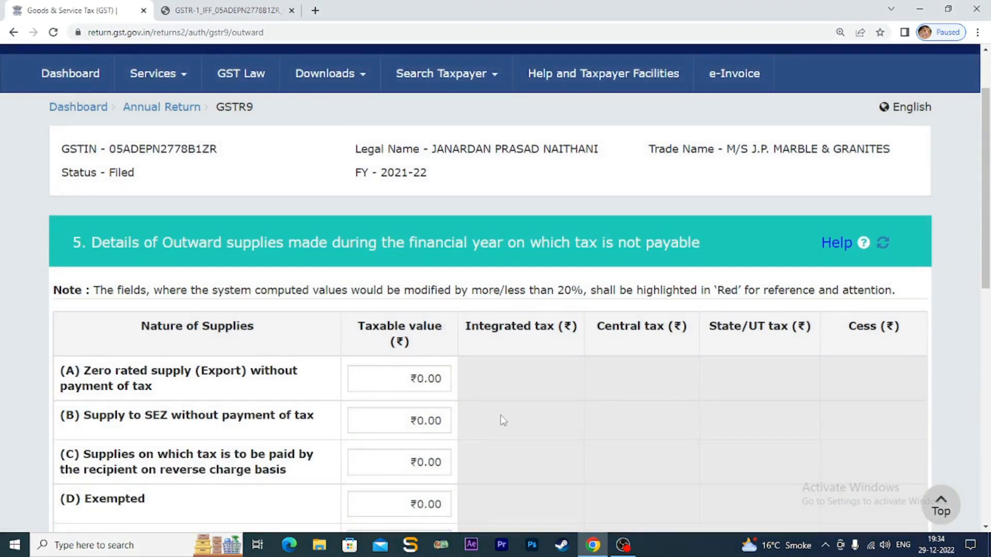
# Examine row A of Table 5 for zero rated export supplies made without payment of tax
pyautogui.scroll(-2, 503, 421)
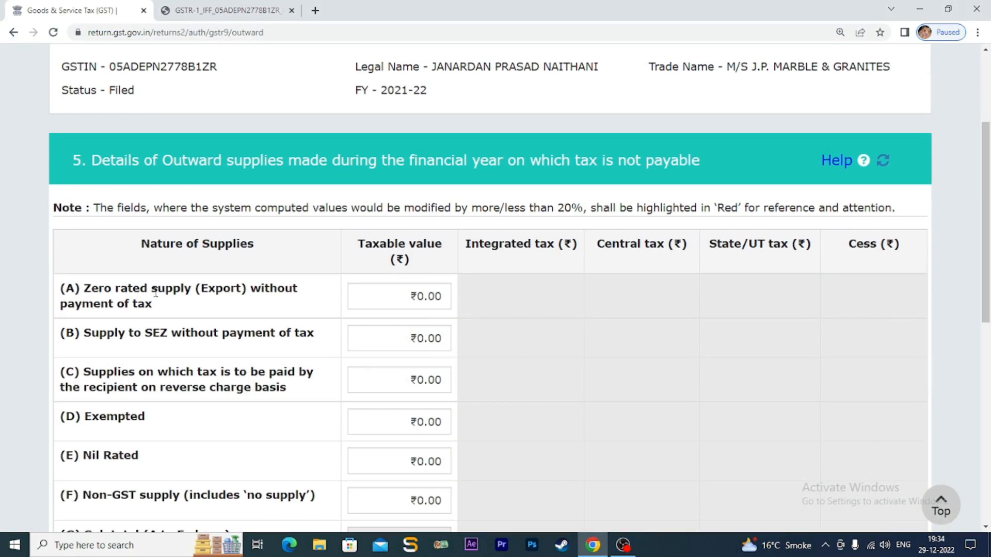
pyautogui.click(407, 297)
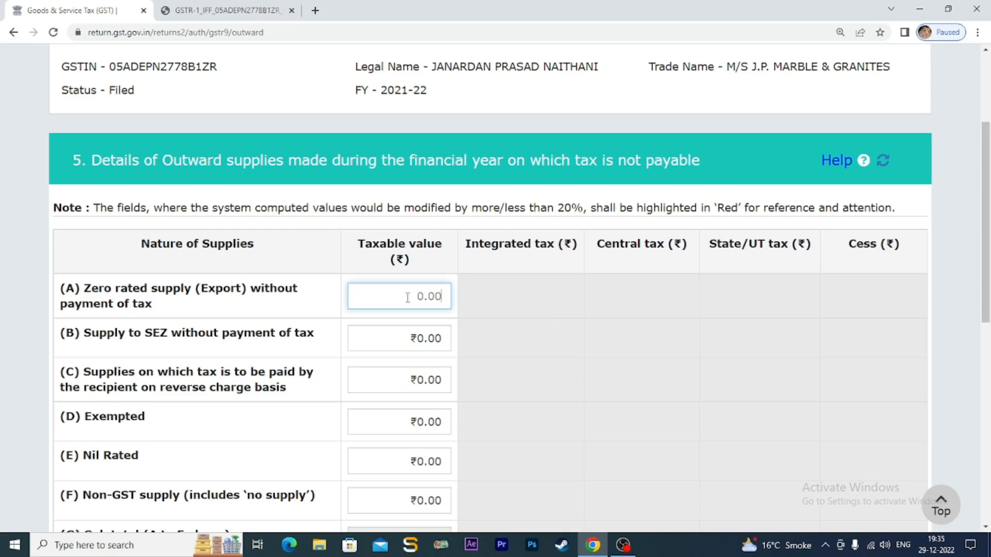
pyautogui.moveTo(251, 289); pyautogui.dragTo(300, 293)
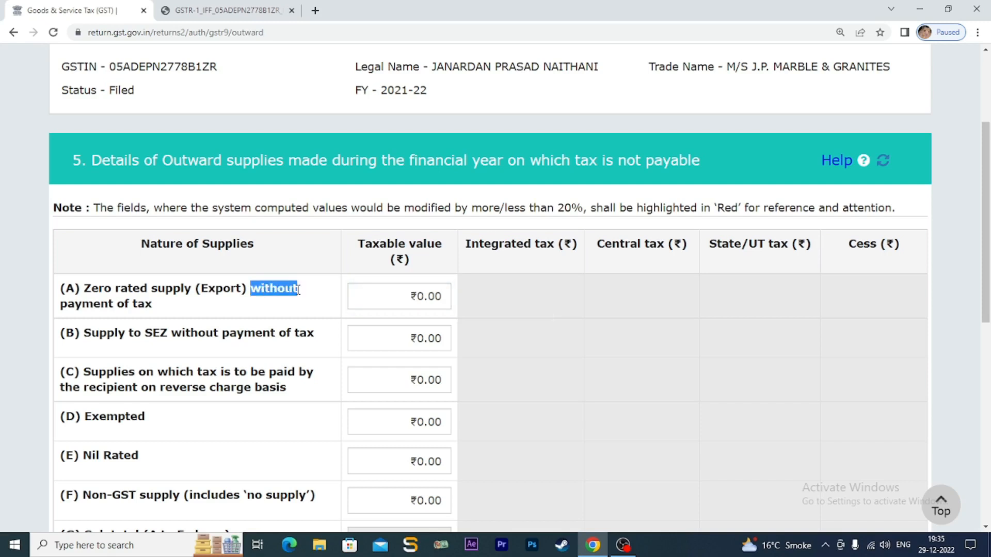
pyautogui.click(290, 310)
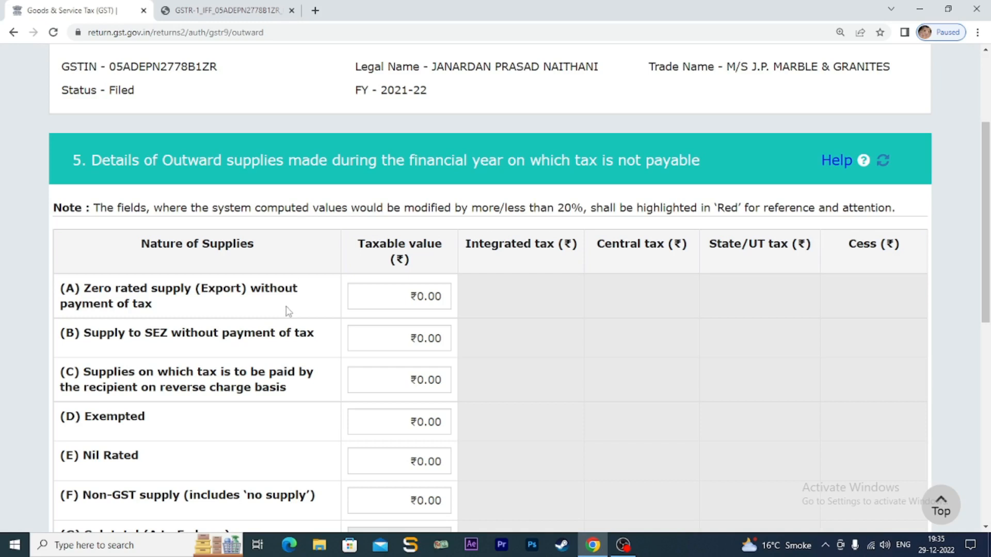
# Check the SEZ supplies without payment of tax in row B and the recipient reverse charge supplies in row C
pyautogui.scroll(-2, 259, 351)
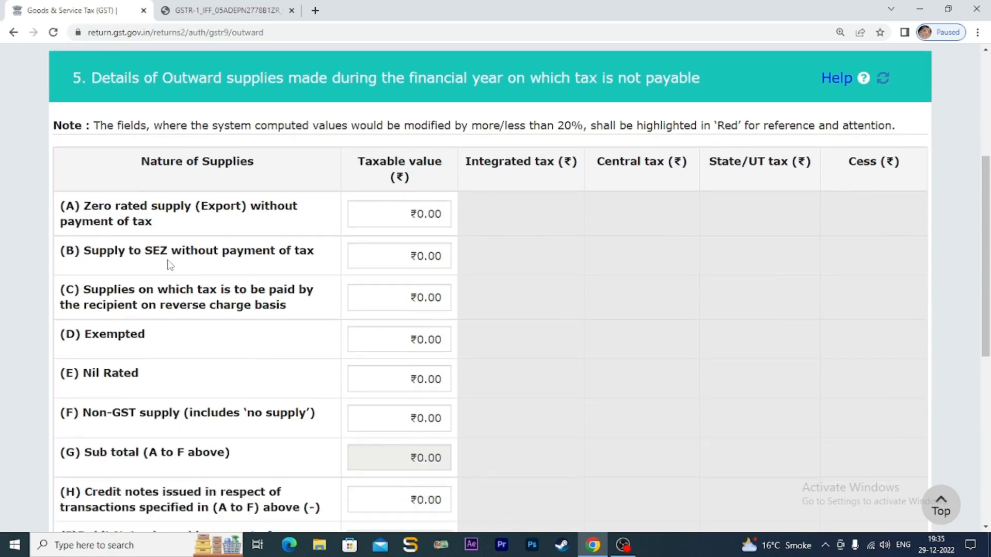
pyautogui.click(412, 256)
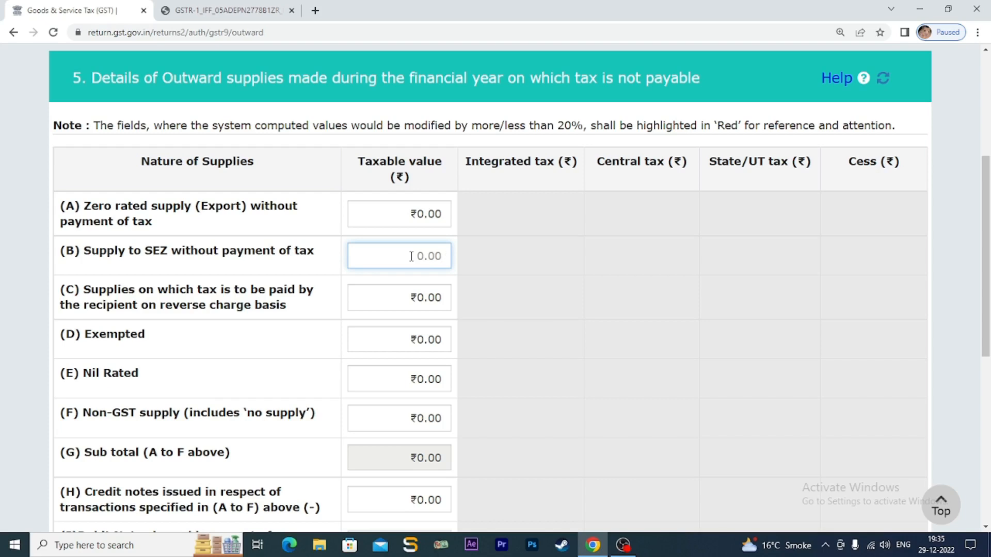
pyautogui.click(410, 301)
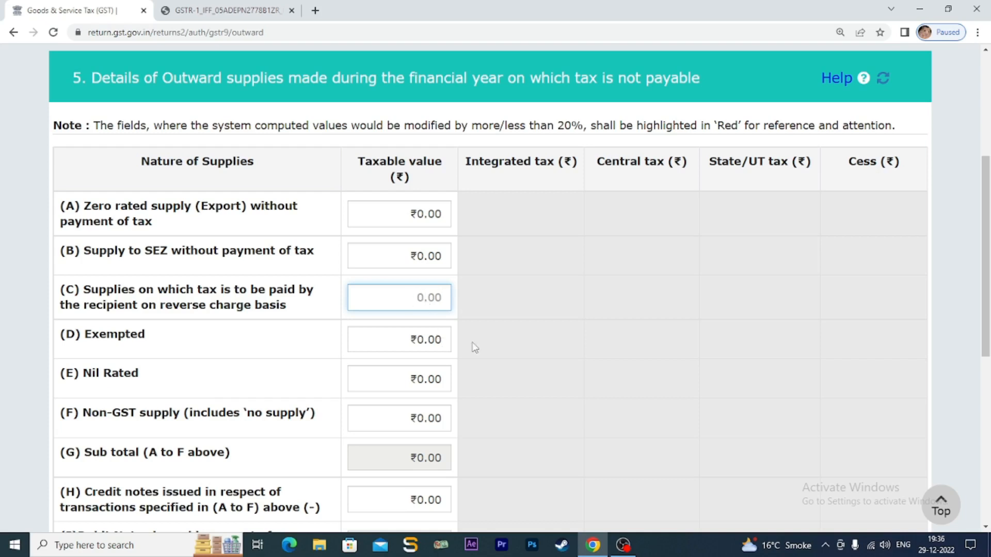
# Review the Exempted, Nil Rated and Non-GST supply fields in rows D to F of Table 5
pyautogui.scroll(-2, 524, 338)
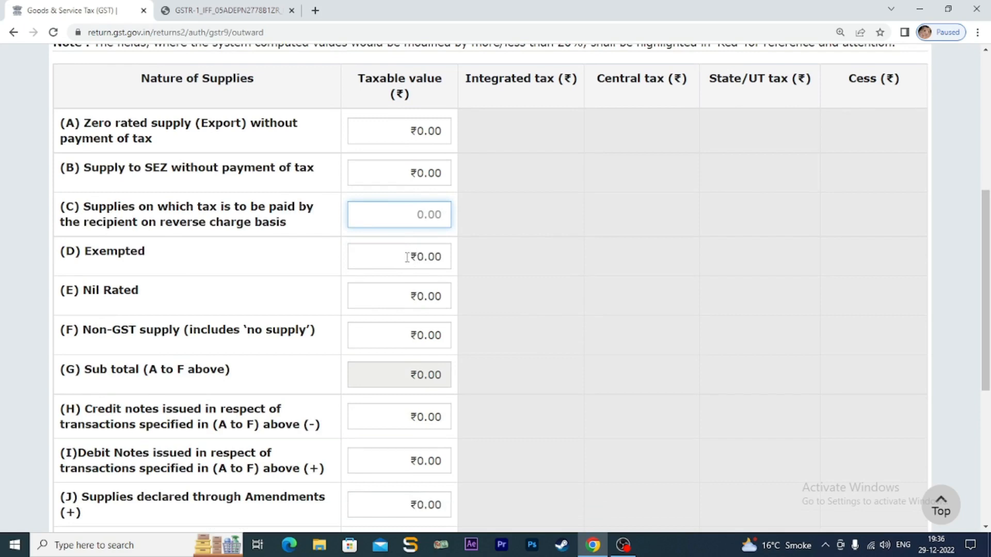
pyautogui.click(406, 257)
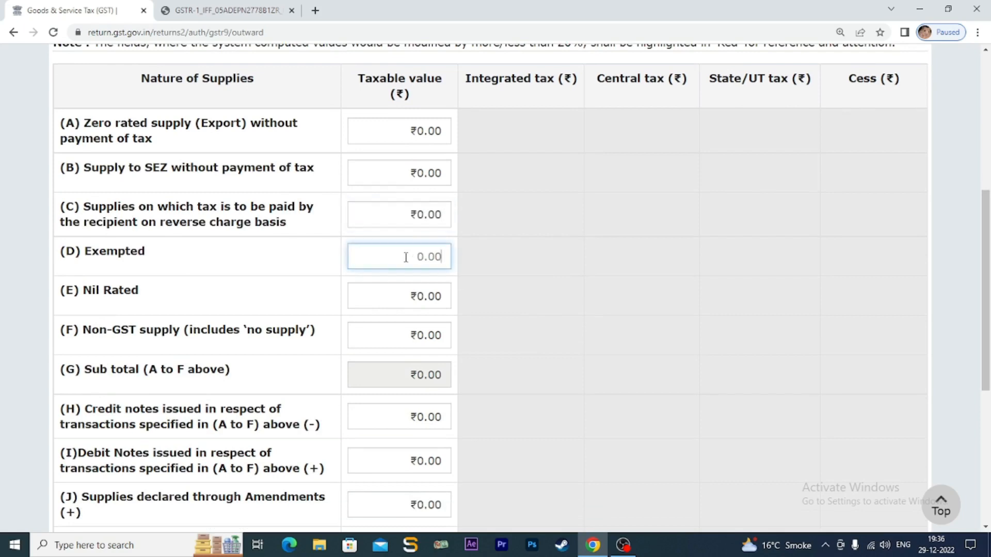
pyautogui.click(412, 296)
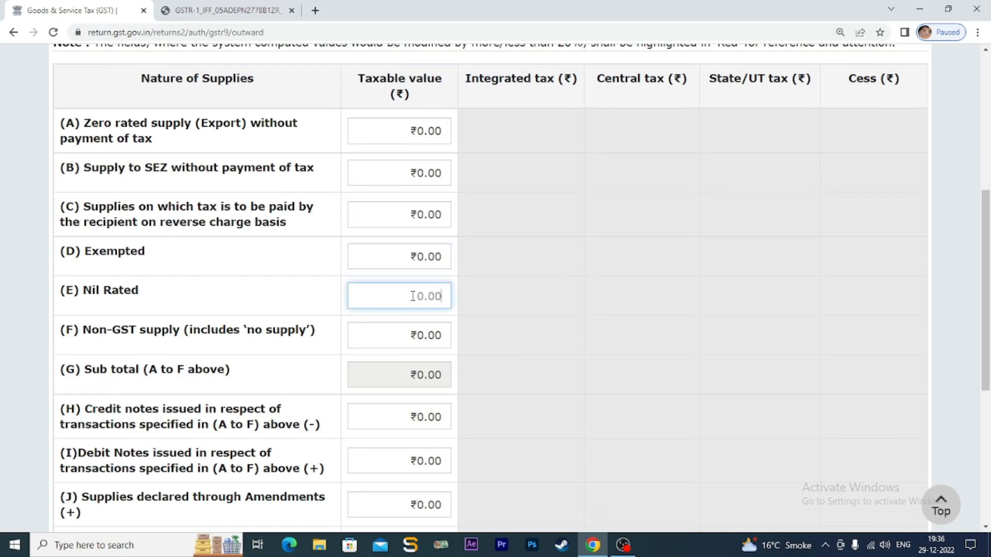
pyautogui.scroll(-2, 412, 296)
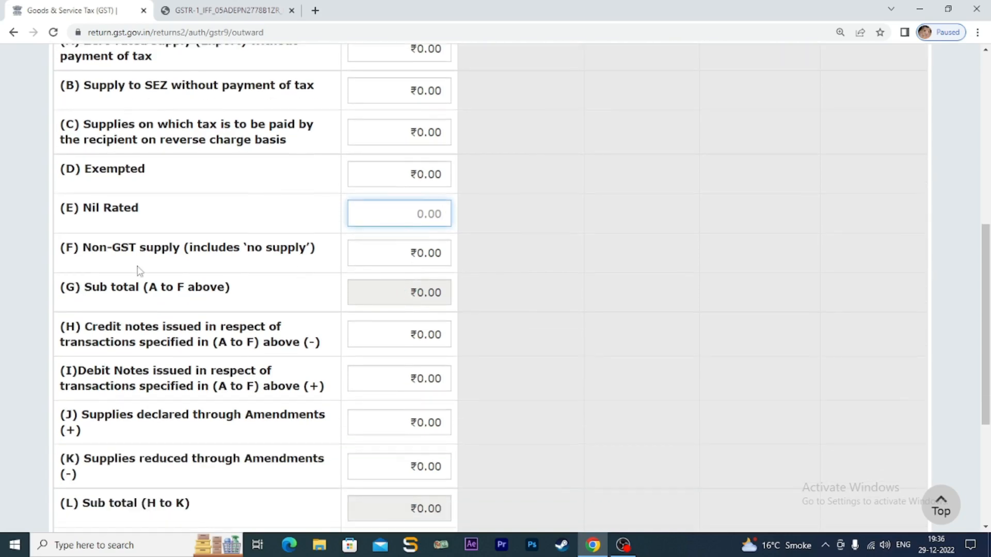
pyautogui.click(397, 256)
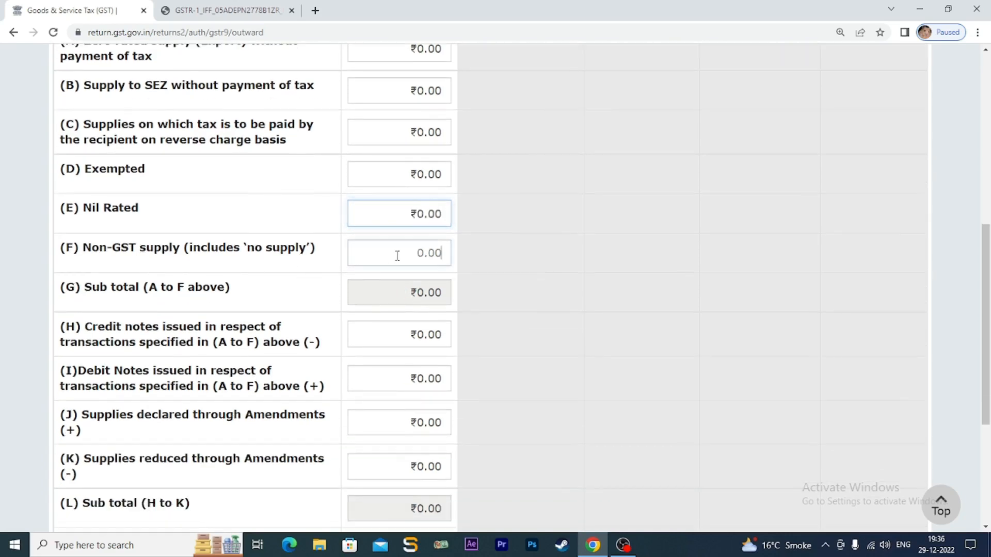
# Check the A to F sub total in row G and the credit and debit notes fields in rows H and I
pyautogui.click(395, 292)
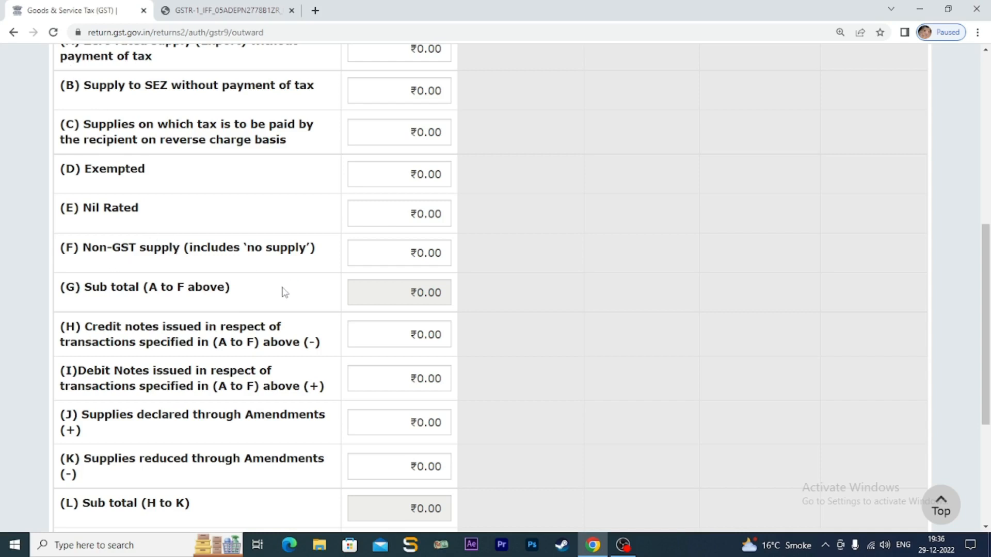
pyautogui.click(403, 334)
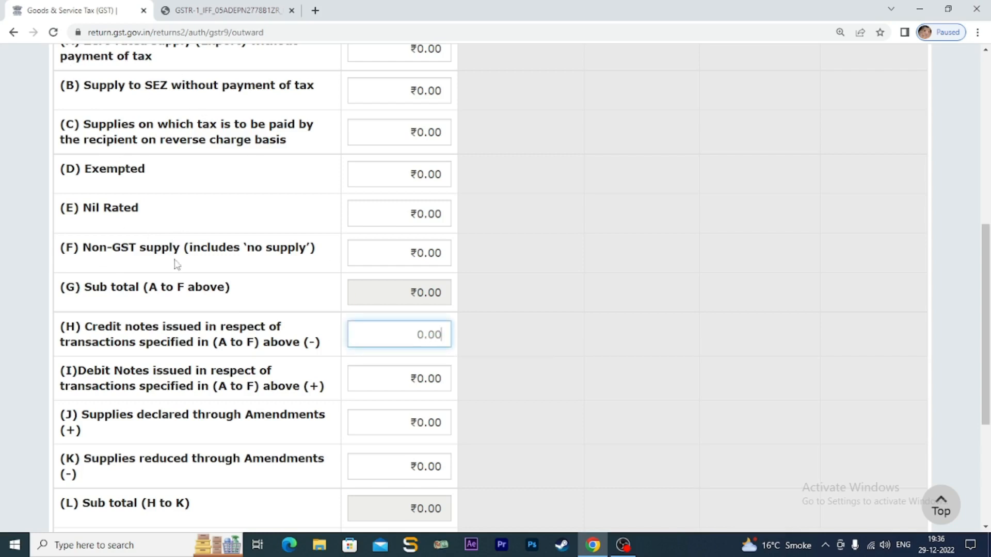
pyautogui.click(407, 377)
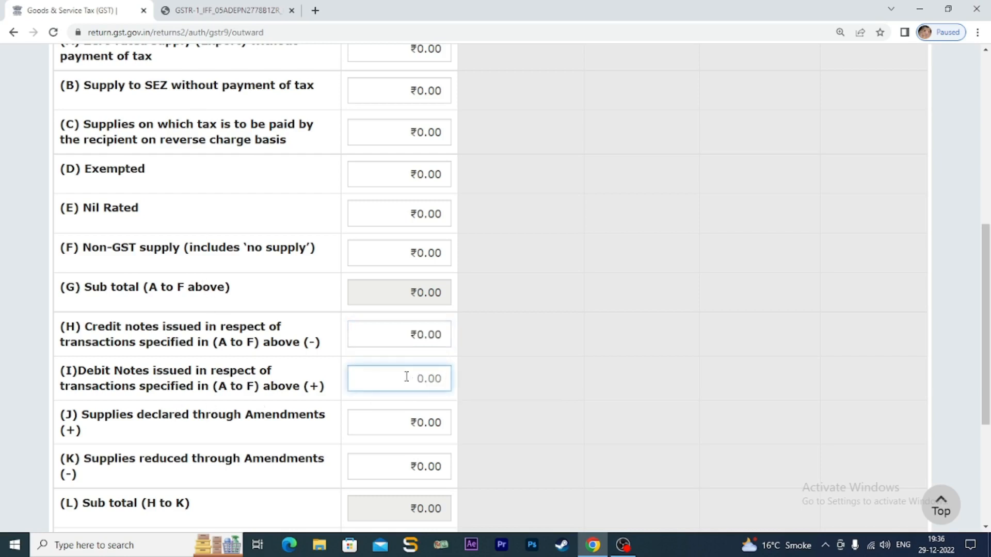
# Check the supplies declared and reduced through amendments in rows J and K of Table 5
pyautogui.scroll(-2, 407, 377)
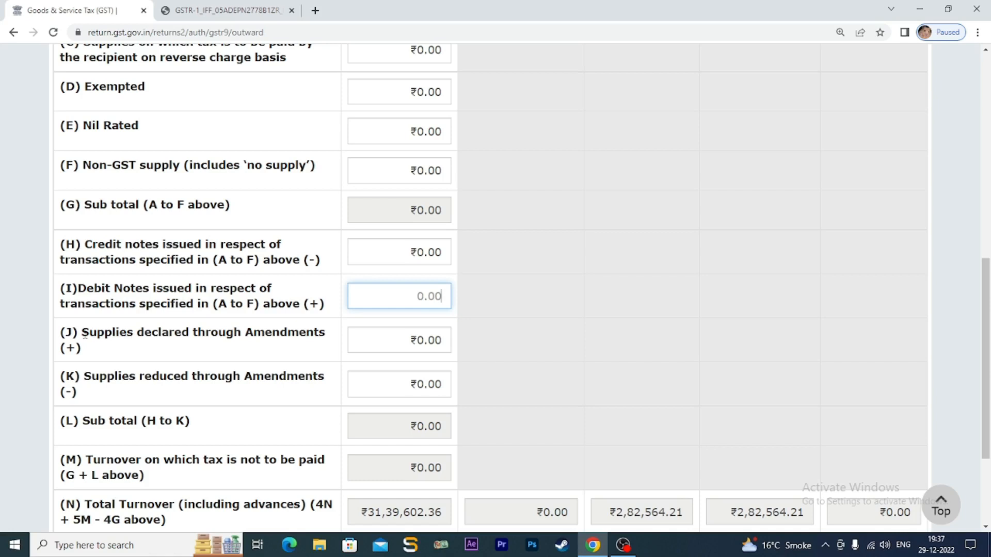
pyautogui.click(403, 340)
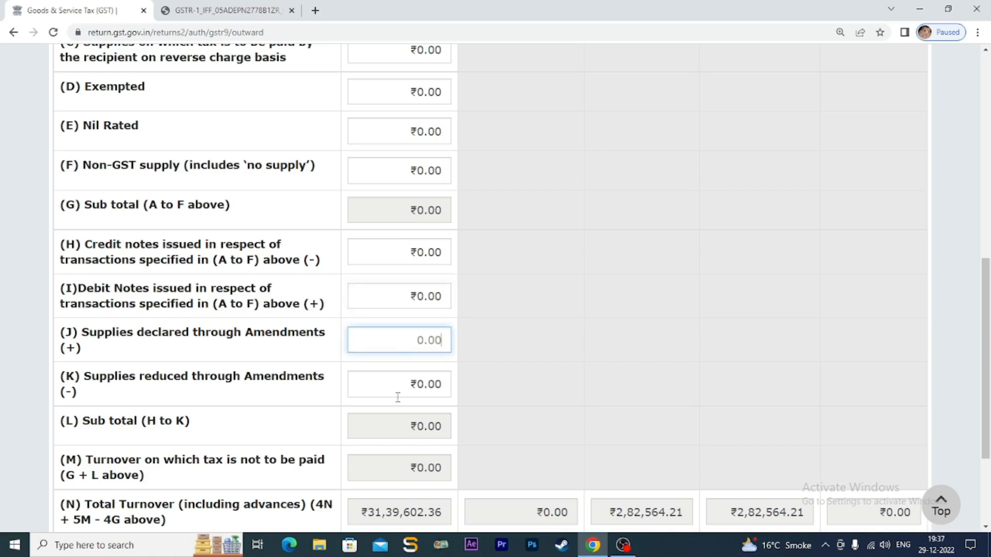
pyautogui.click(410, 385)
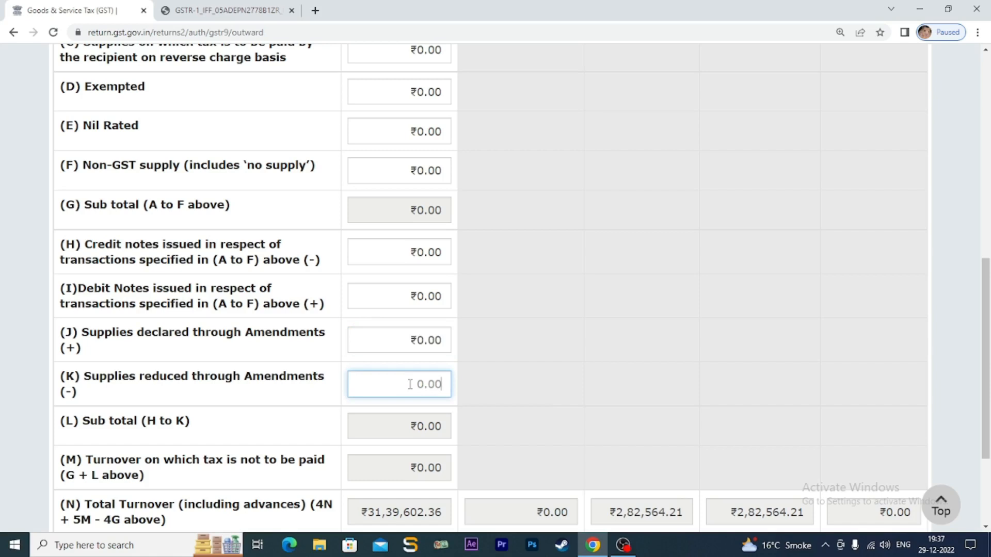
# Review Table 5 from row A through the turnover totals in rows L to N, and go back to the GSTR-9 dashboard
pyautogui.scroll(-2, 408, 425)
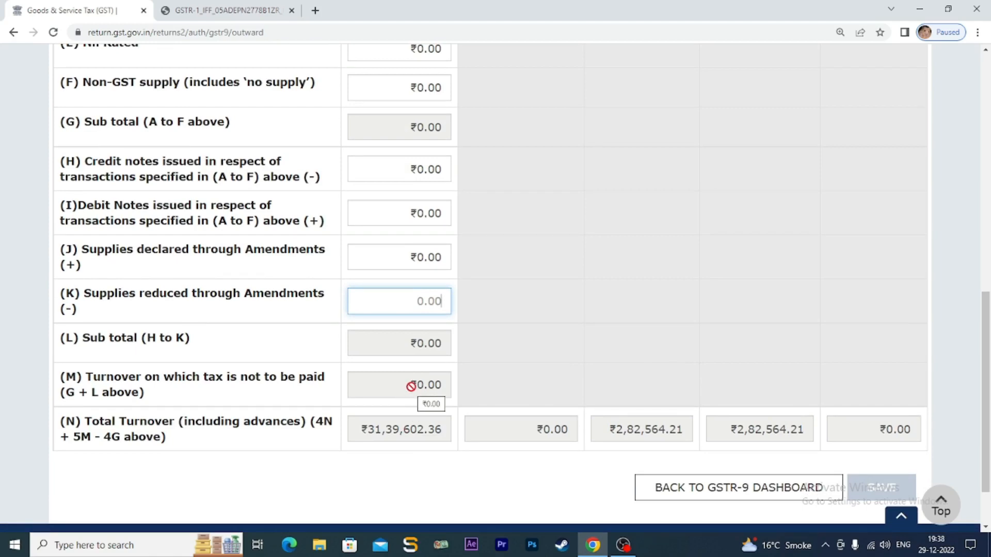
pyautogui.scroll(10, 411, 386)
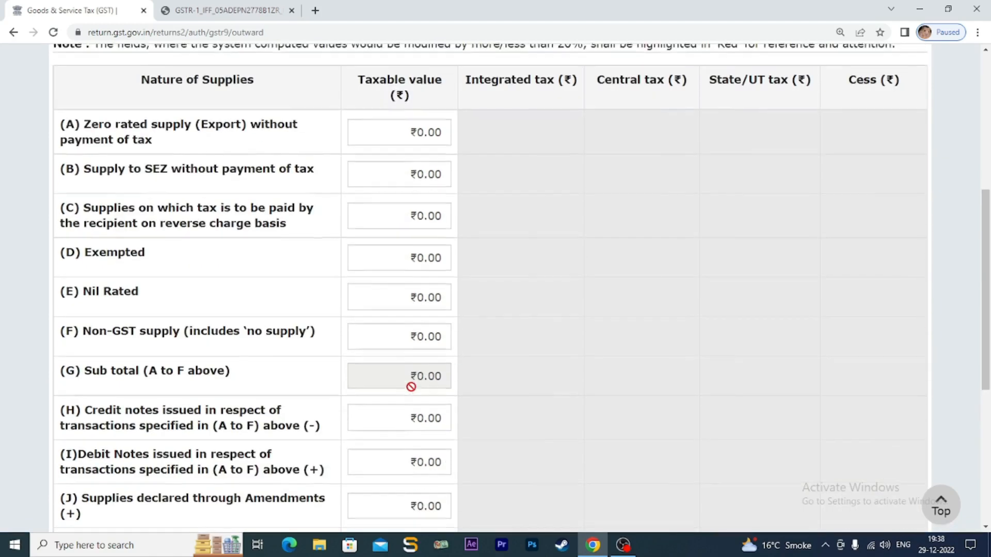
pyautogui.scroll(-2, 413, 387)
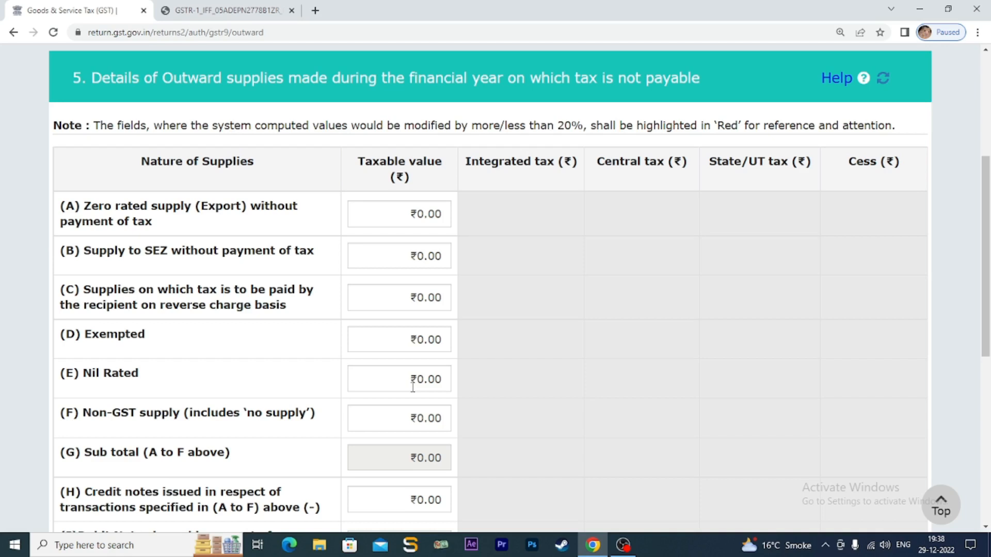
pyautogui.scroll(-8, 412, 387)
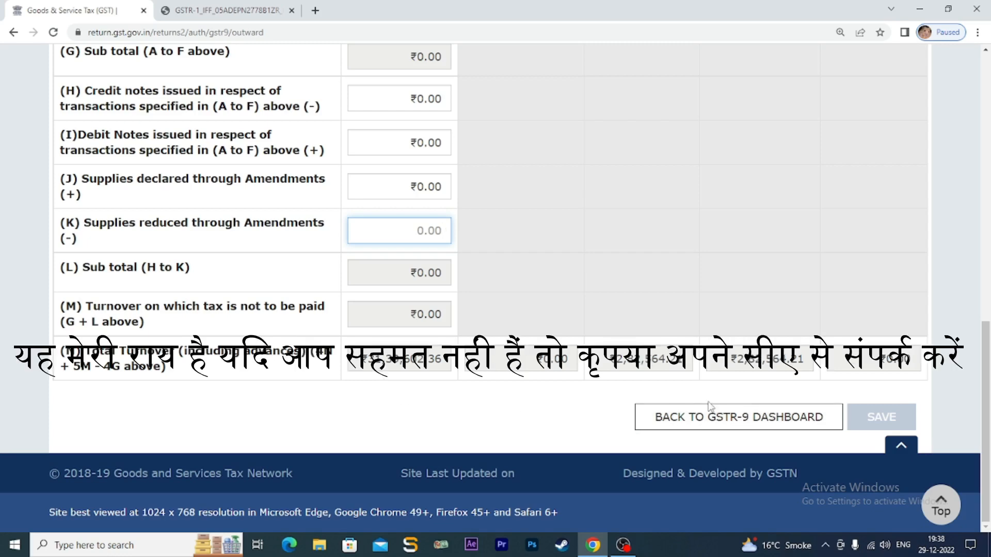
pyautogui.click(682, 416)
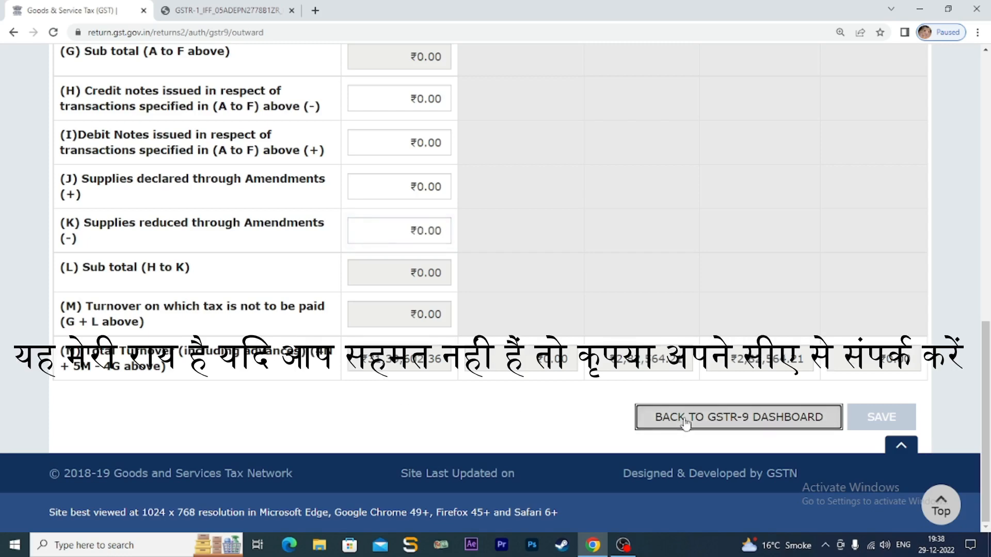
pyautogui.scroll(-7, 587, 406)
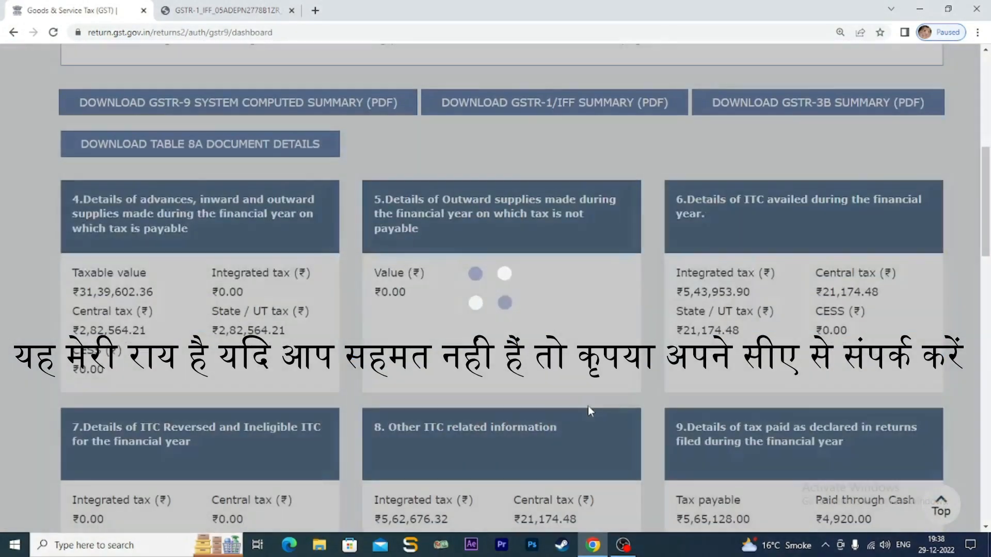